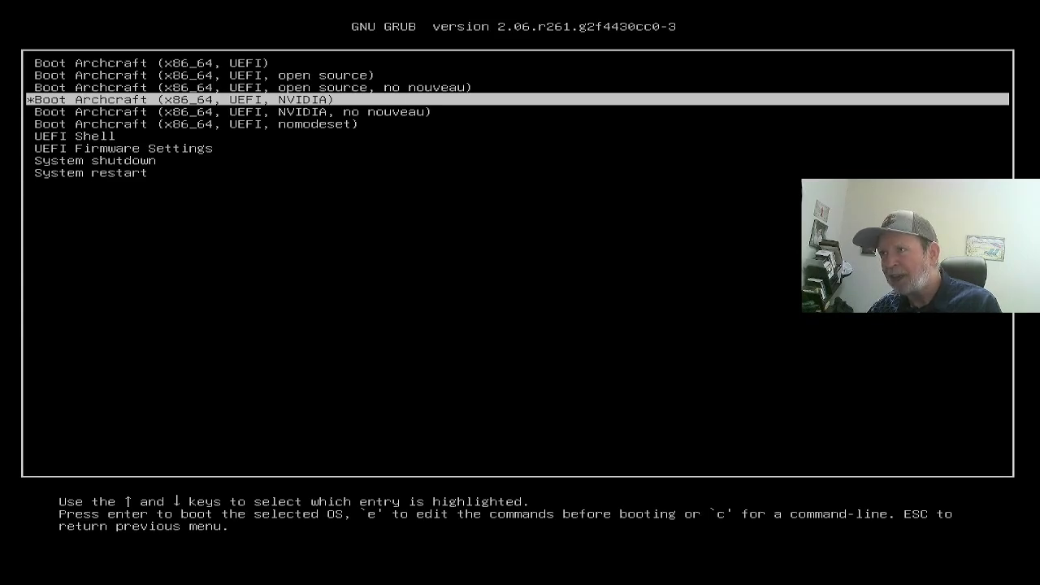
Step: Select the default Boot Archcraft (x86_64, UEFI) entry in the boot menu
{"action": "key", "text": "Up"}
{"action": "key", "text": "Up"}
{"action": "key", "text": "Up"}
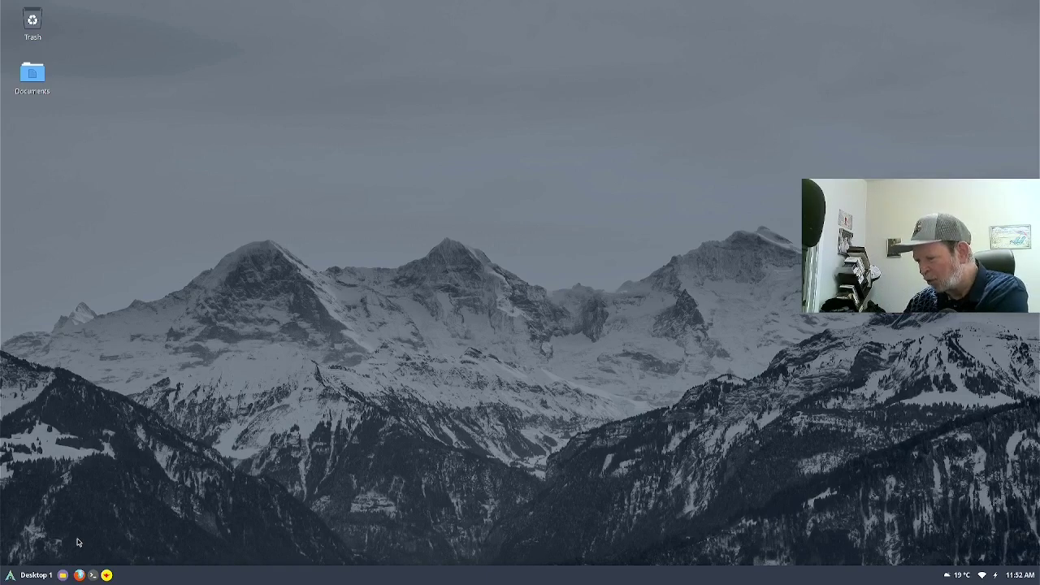
Step: Open a terminal window on the desktop and close it again
{"action": "key", "text": "ctrl+alt+t"}
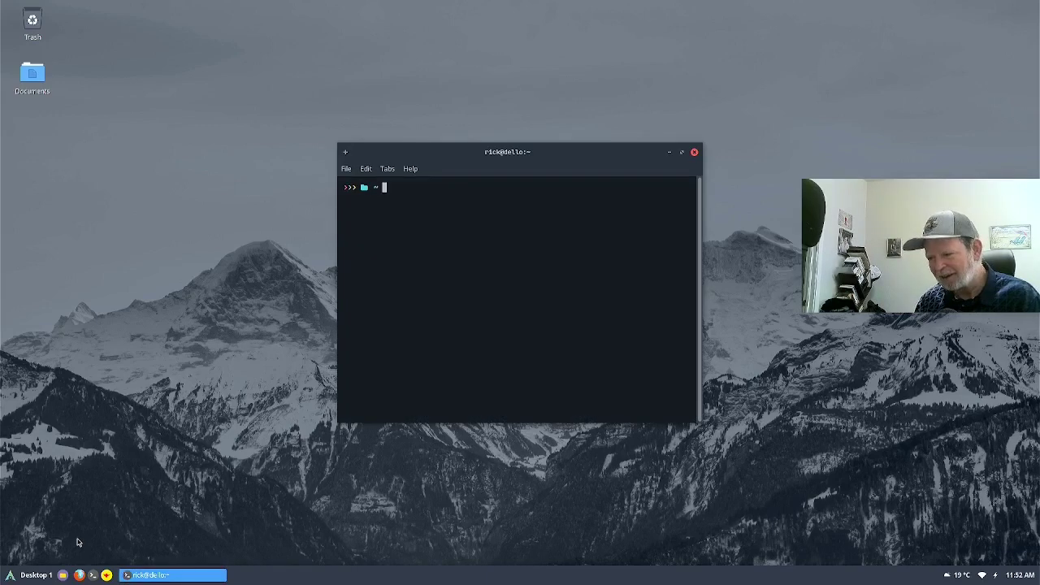
{"action": "key", "text": "ctrl+d"}
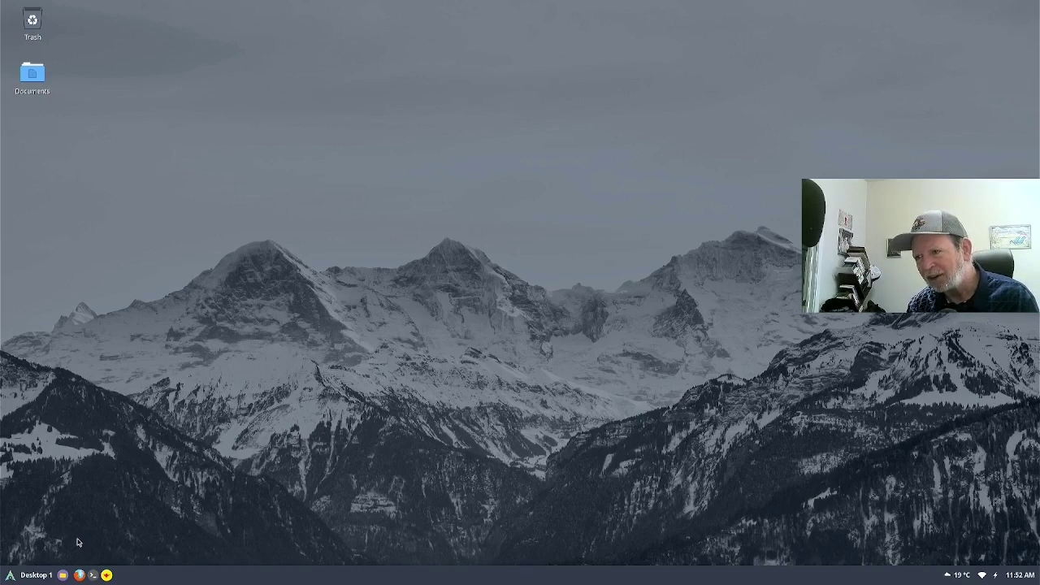
Step: Look through the Accessories and Graphics applications and launch Flameshot
{"action": "left_click", "coordinate": [11, 577]}
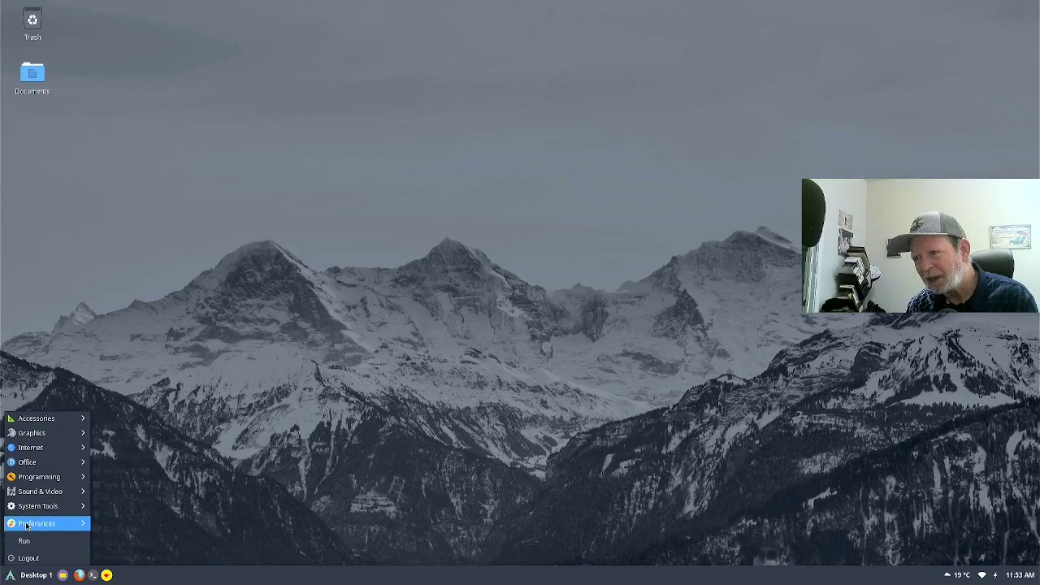
{"action": "mouse_move", "coordinate": [33, 420]}
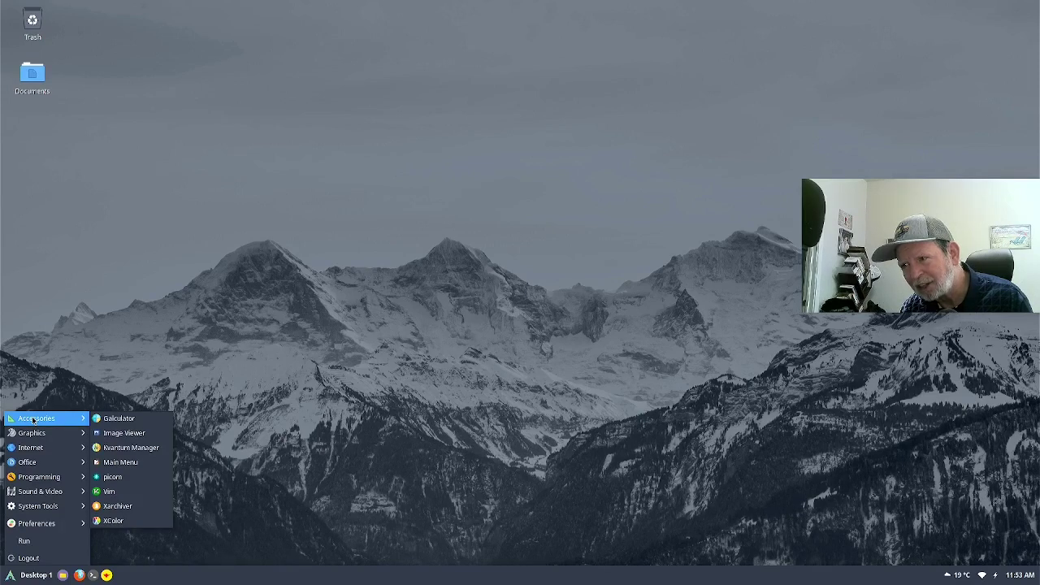
{"action": "mouse_move", "coordinate": [71, 435]}
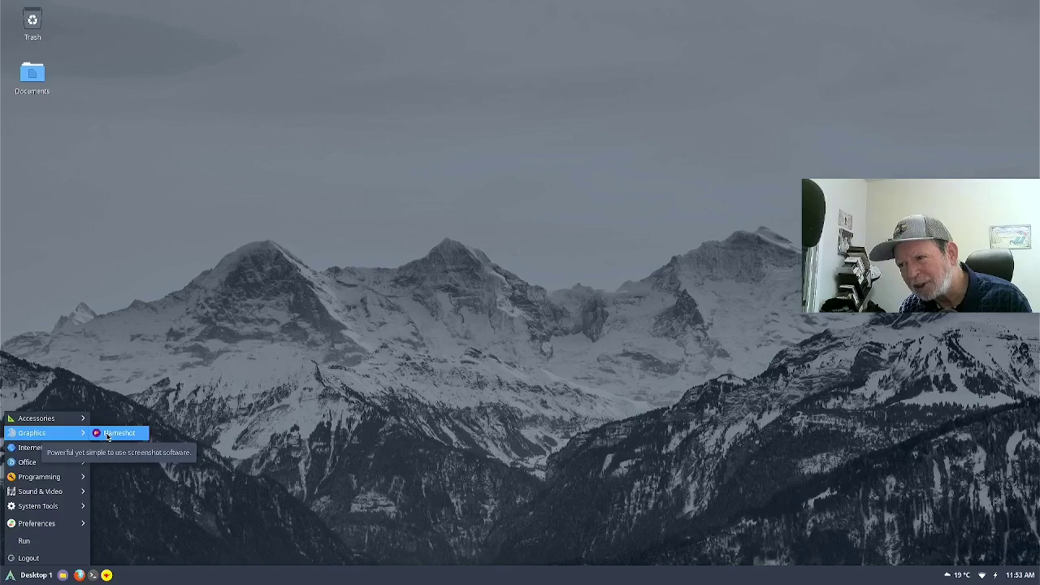
{"action": "left_click", "coordinate": [108, 434]}
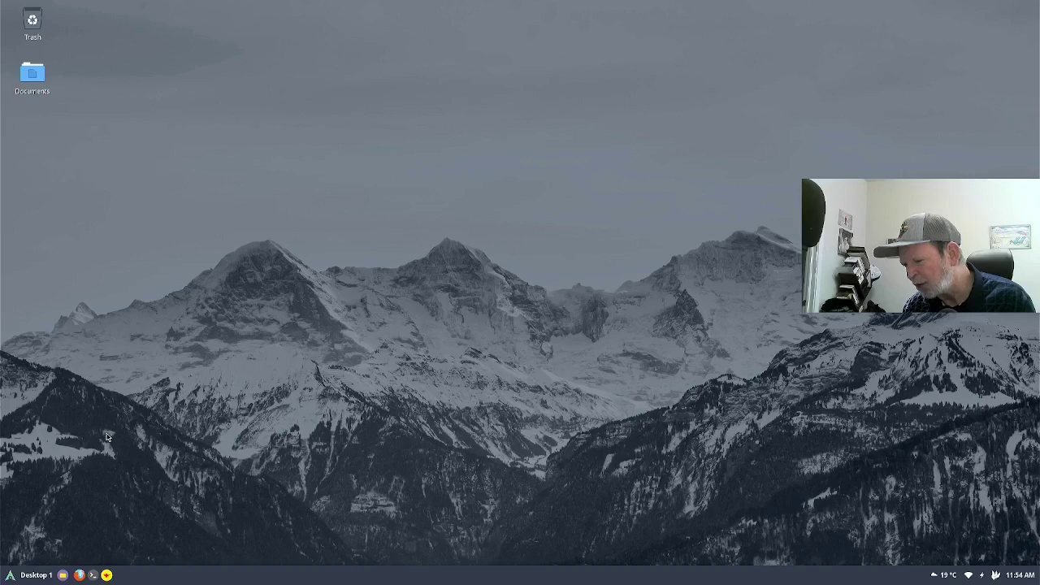
Step: Show the home folder in the file manager and an empty Geany document, closing both windows when done
{"action": "key", "text": "super+e"}
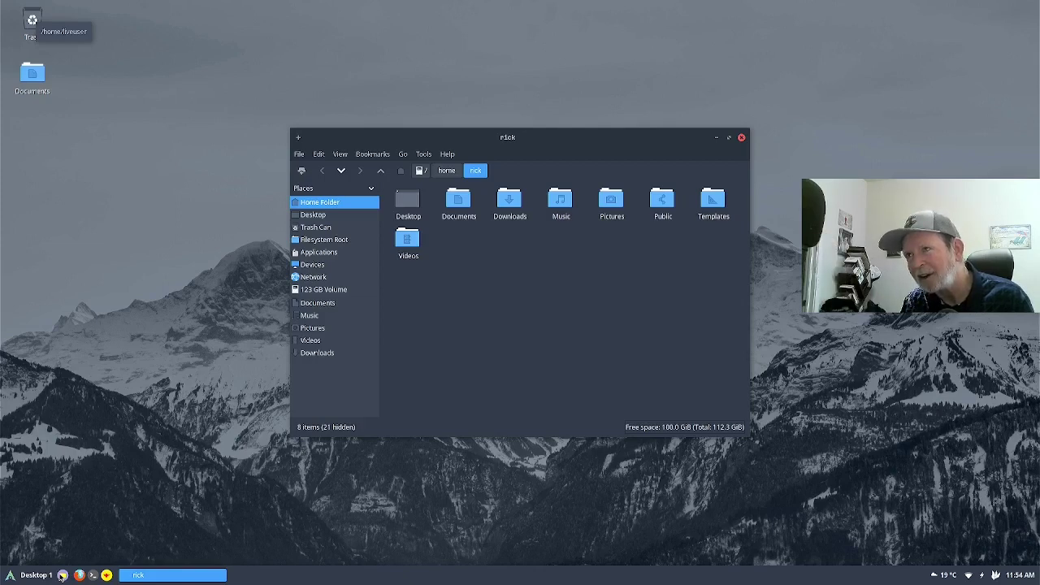
{"action": "left_click", "coordinate": [106, 575]}
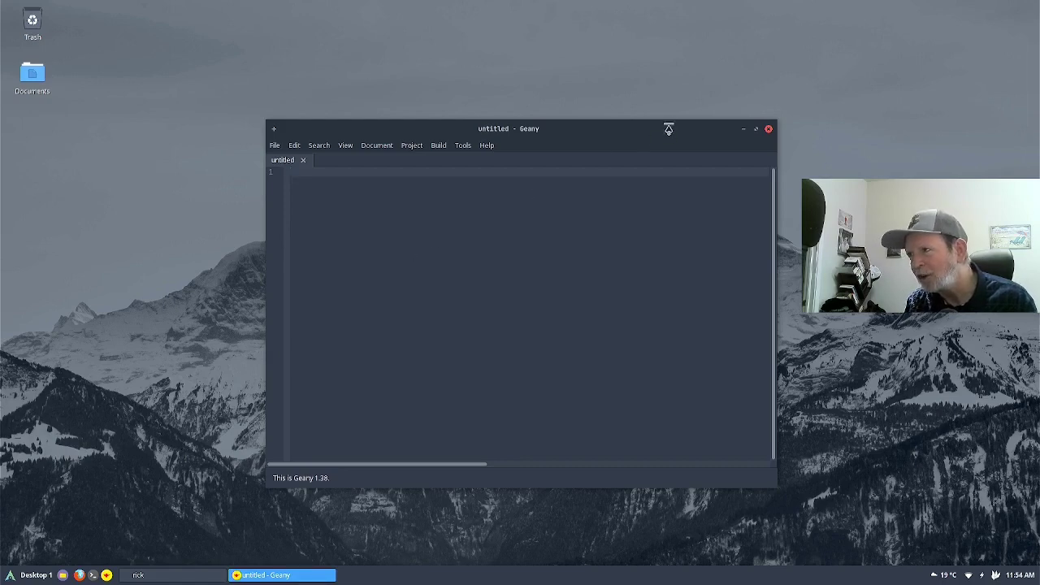
{"action": "left_click", "coordinate": [770, 130]}
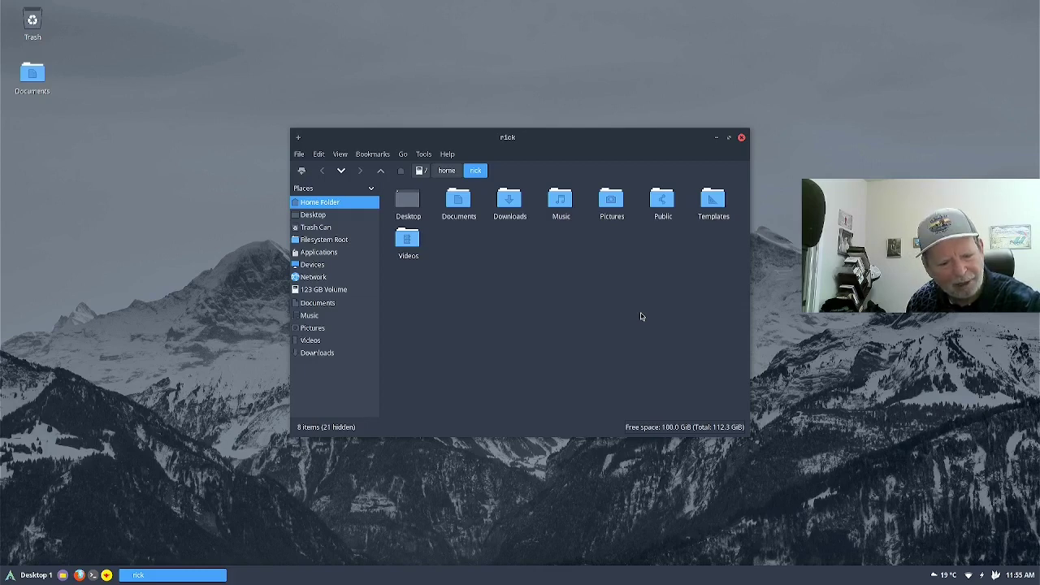
{"action": "right_click", "coordinate": [15, 219]}
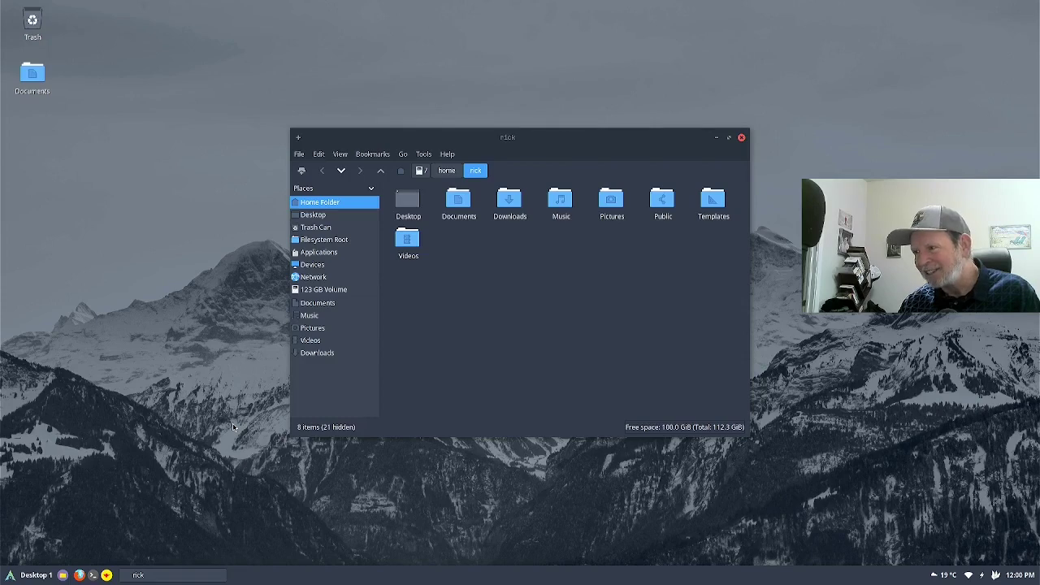
{"action": "key", "text": "alt+F4"}
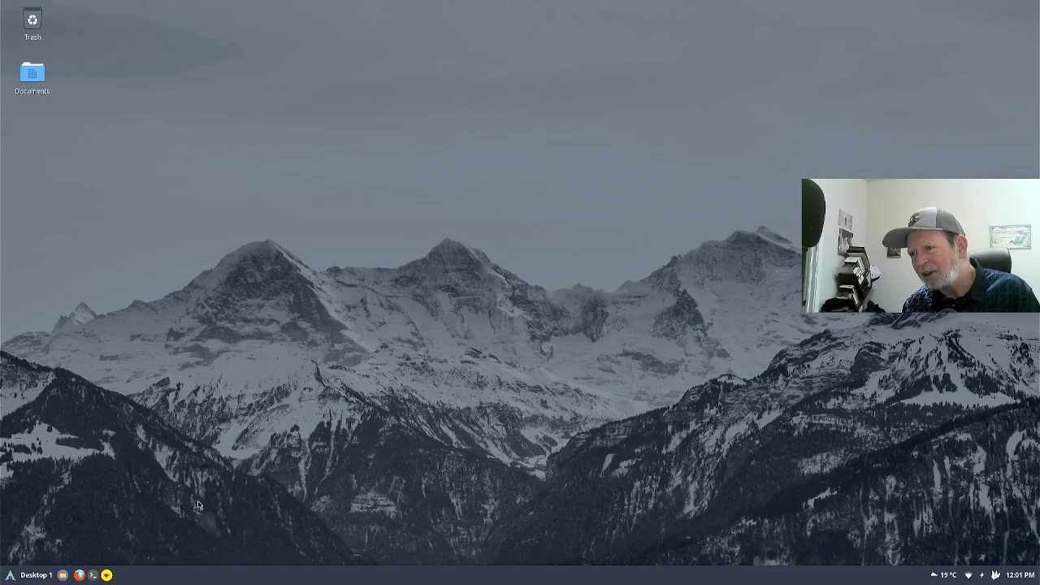
Step: Look through the application categories such as Graphics and Internet, and close the application list
{"action": "left_click", "coordinate": [9, 577]}
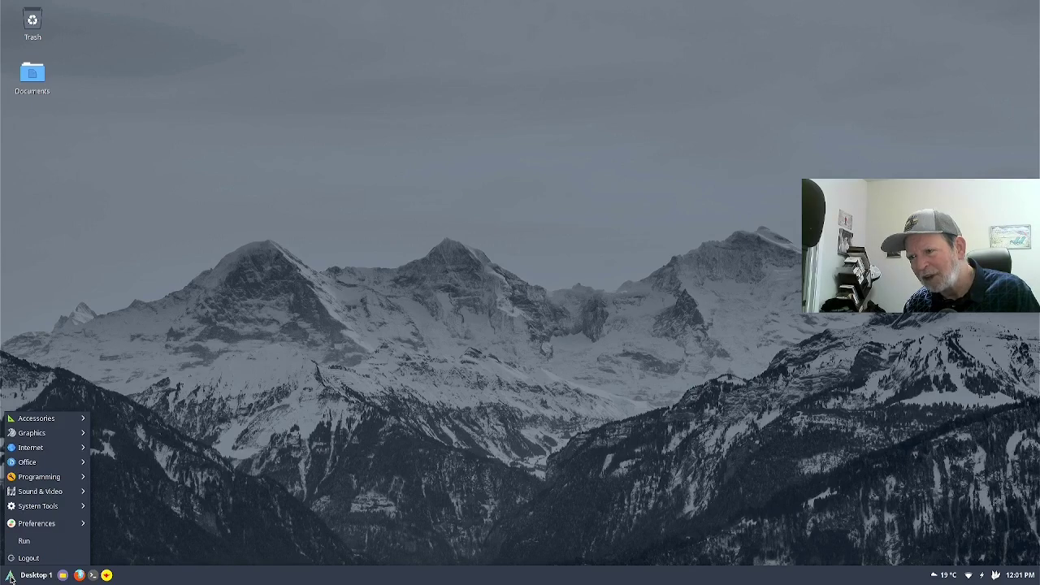
{"action": "mouse_move", "coordinate": [17, 515]}
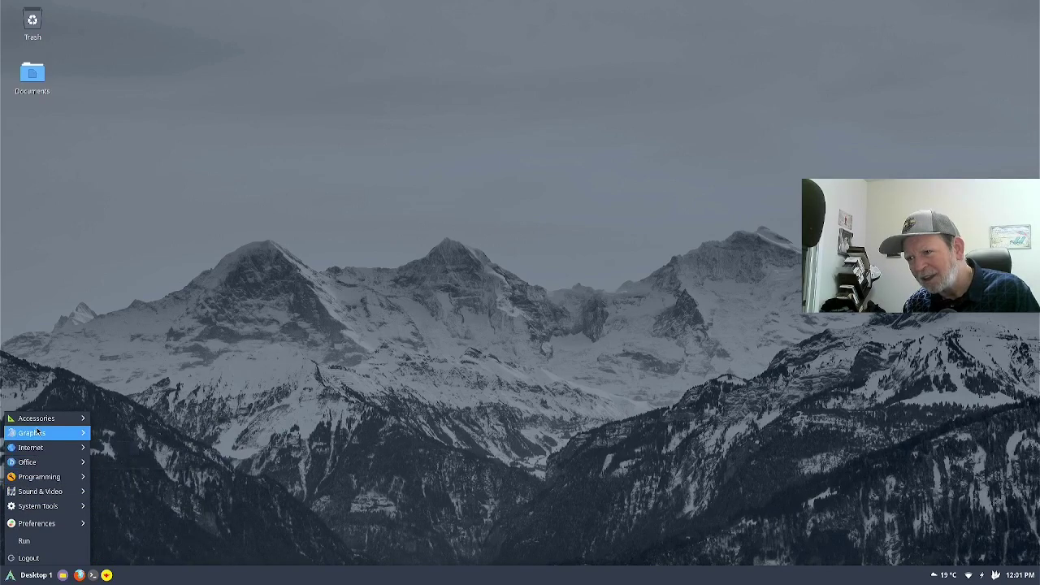
{"action": "mouse_move", "coordinate": [36, 432]}
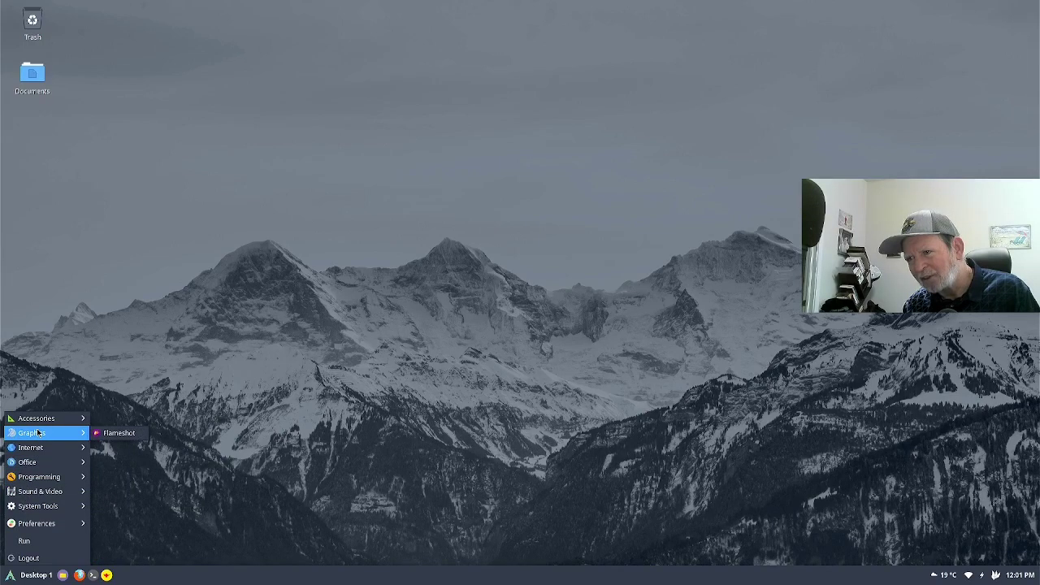
{"action": "mouse_move", "coordinate": [39, 453]}
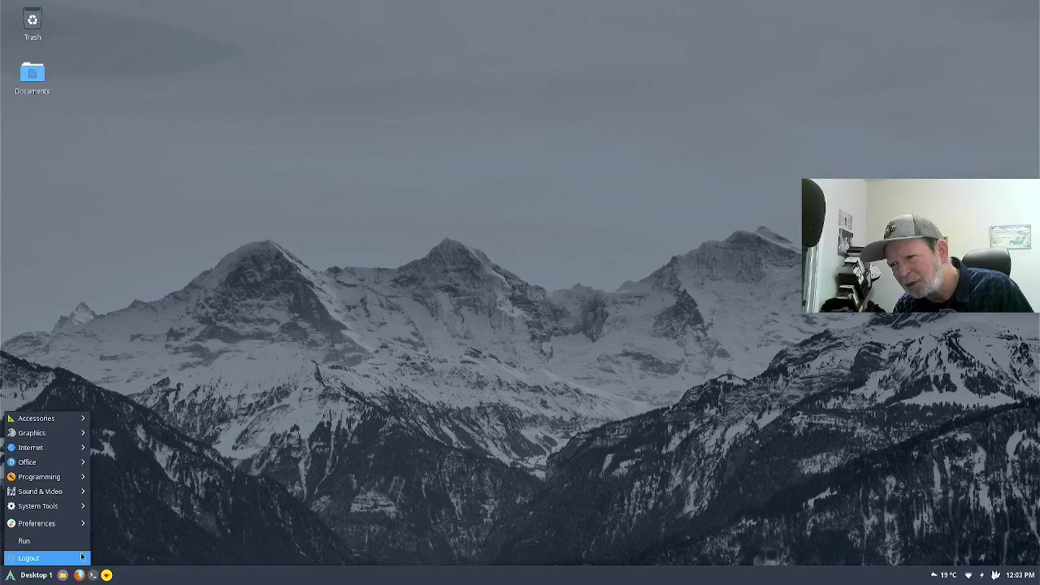
{"action": "left_click", "coordinate": [128, 546]}
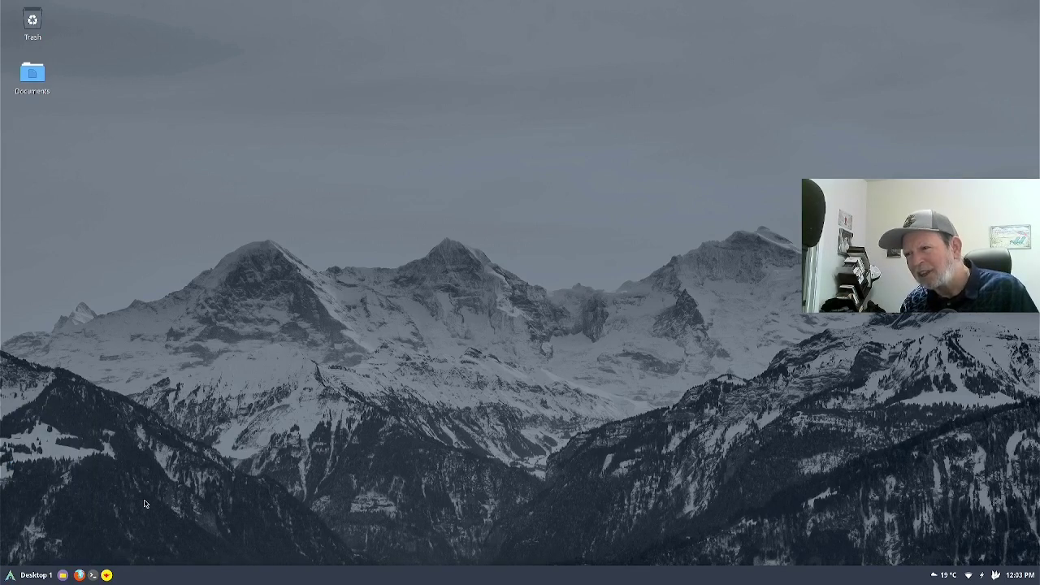
Step: Open the desktop preferences and bring up the image file chooser for the wallpaper
{"action": "right_click", "coordinate": [191, 399]}
{"action": "mouse_move", "coordinate": [192, 400]}
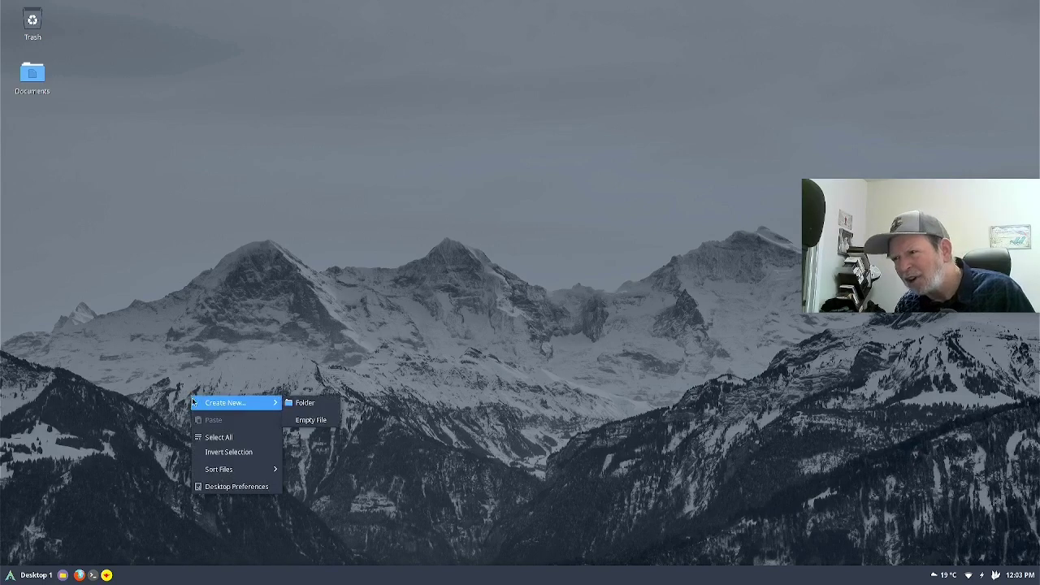
{"action": "left_click", "coordinate": [225, 488]}
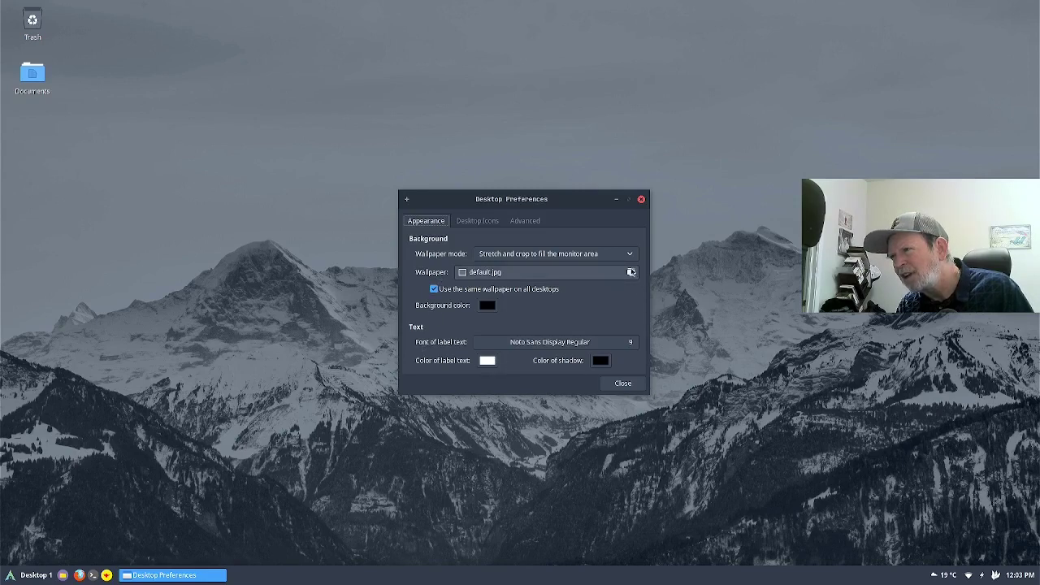
{"action": "left_click", "coordinate": [631, 272]}
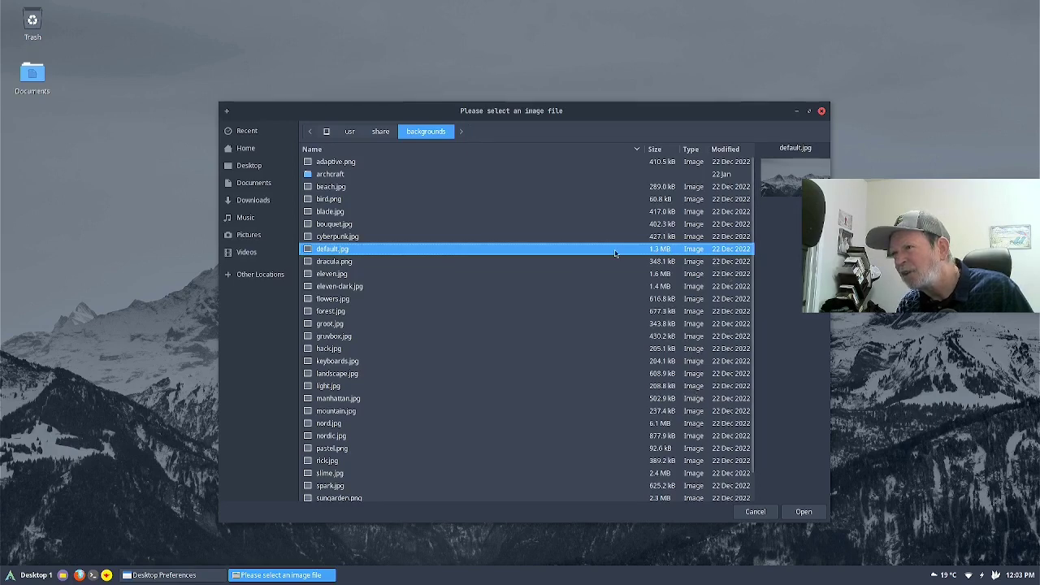
Step: Preview the wallpapers cyberpunk, bouquet, blade, bird, beach, dracula, eleven and eleven-dark in the backgrounds folder
{"action": "left_click", "coordinate": [396, 240]}
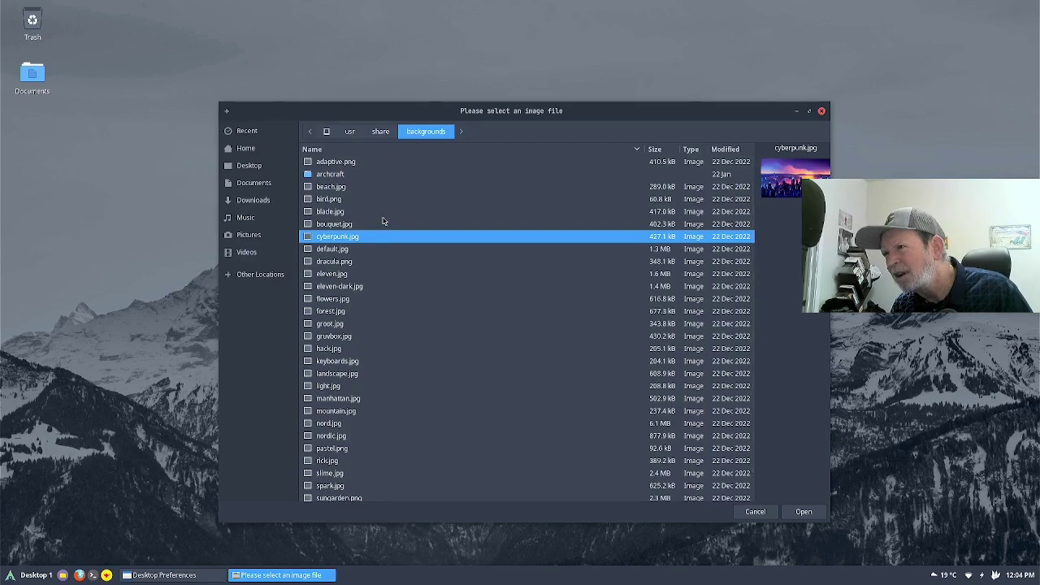
{"action": "left_click", "coordinate": [384, 223]}
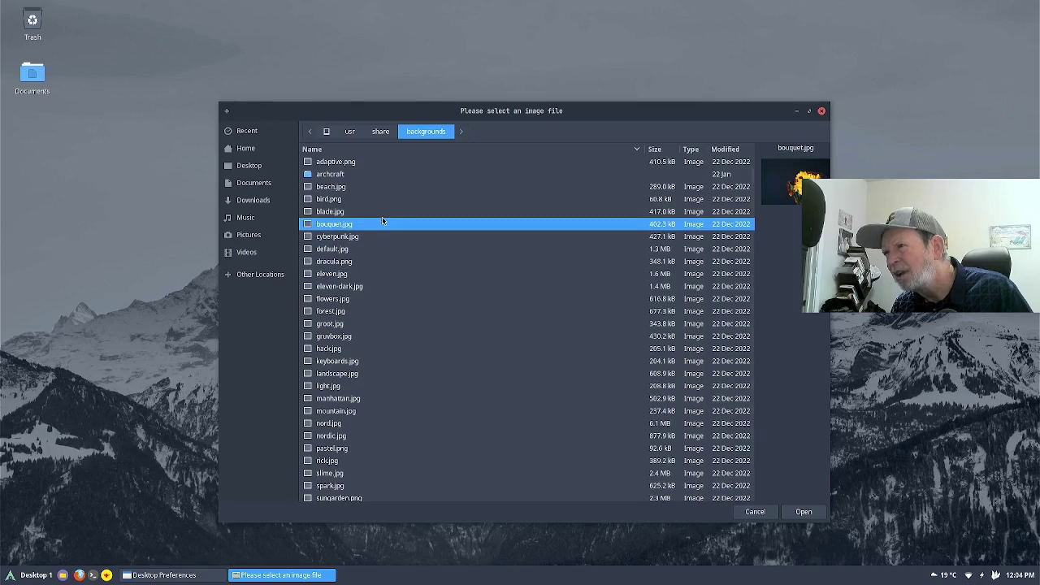
{"action": "left_click", "coordinate": [373, 215]}
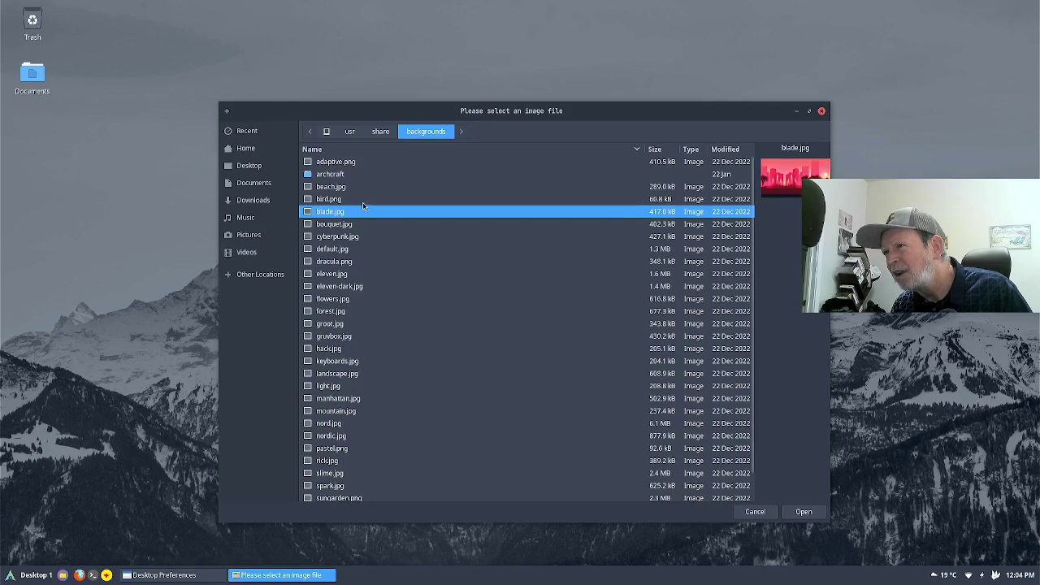
{"action": "left_click", "coordinate": [364, 204]}
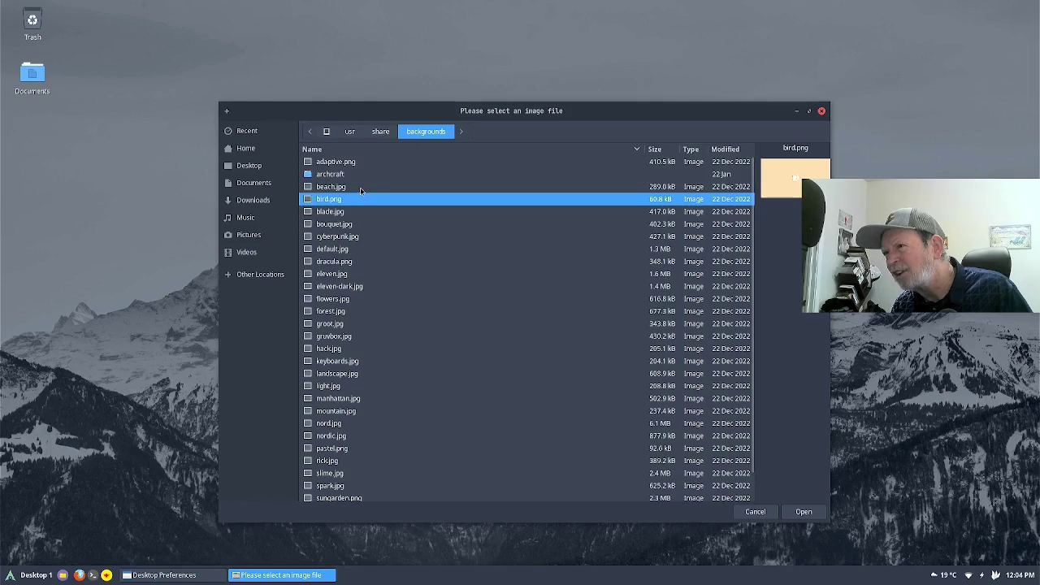
{"action": "right_click", "coordinate": [360, 190]}
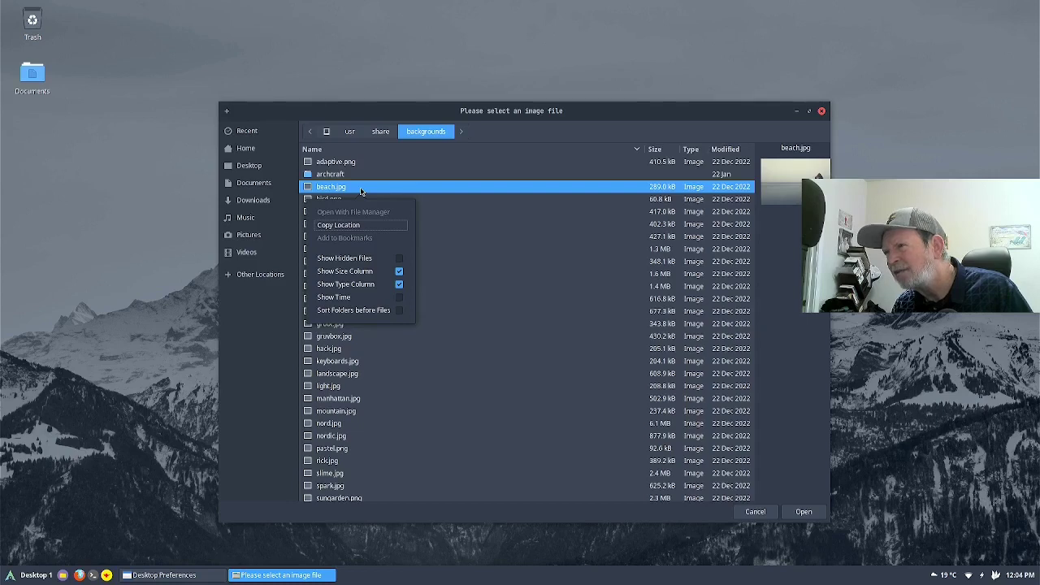
{"action": "key", "text": "Escape"}
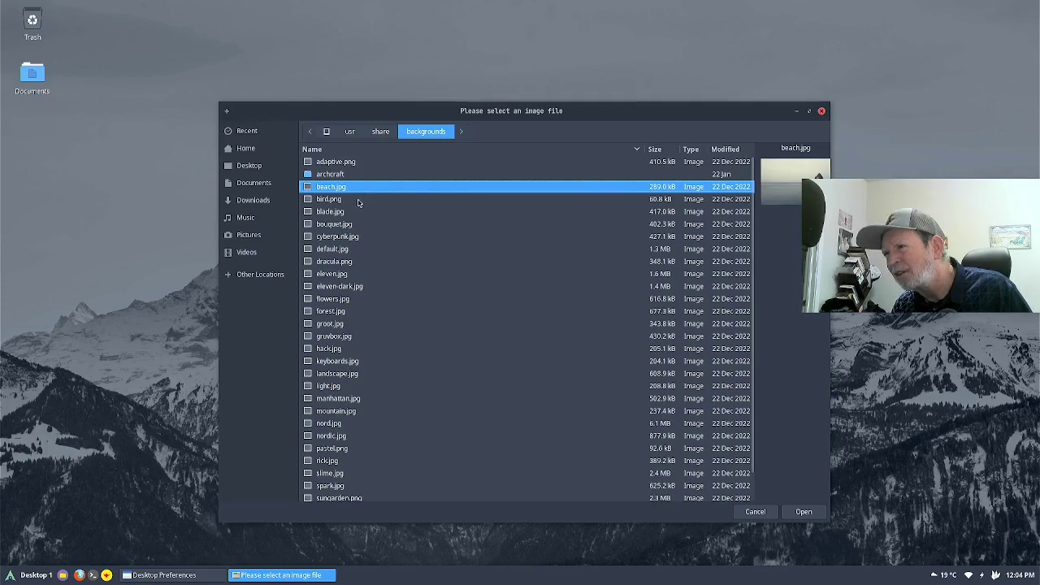
{"action": "left_click", "coordinate": [355, 263]}
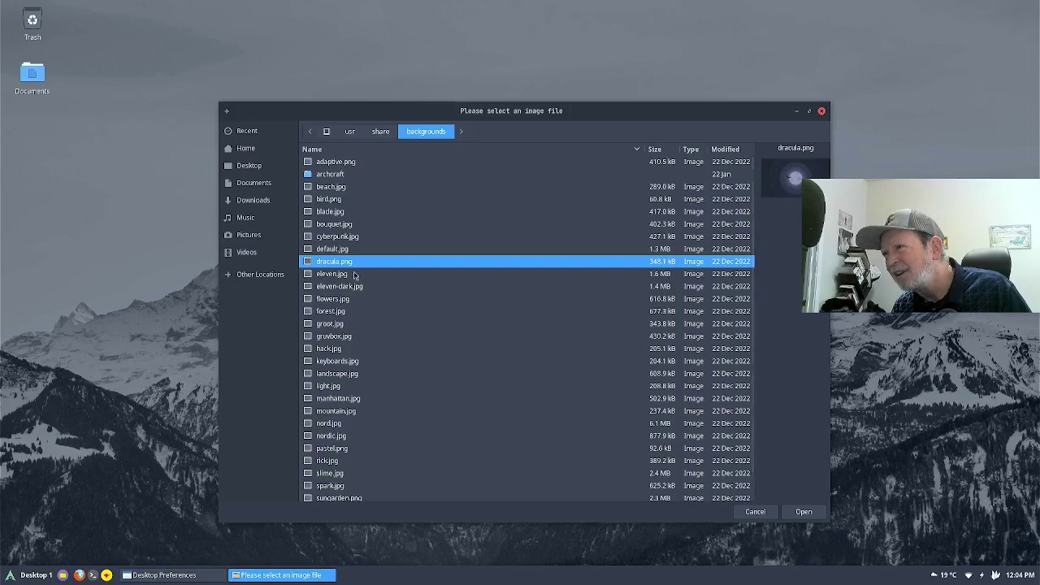
{"action": "left_click", "coordinate": [355, 275]}
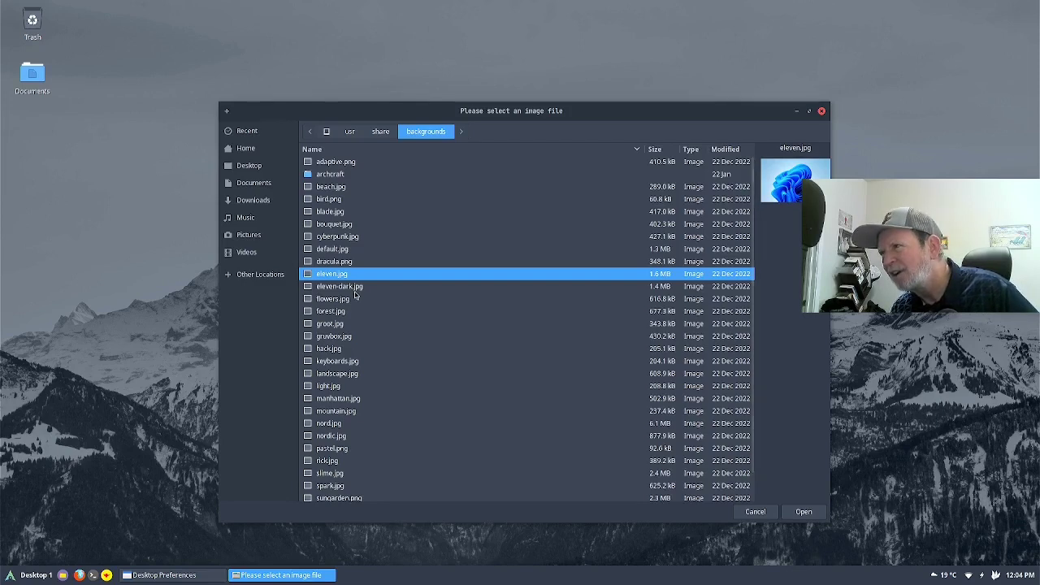
{"action": "left_click", "coordinate": [355, 289]}
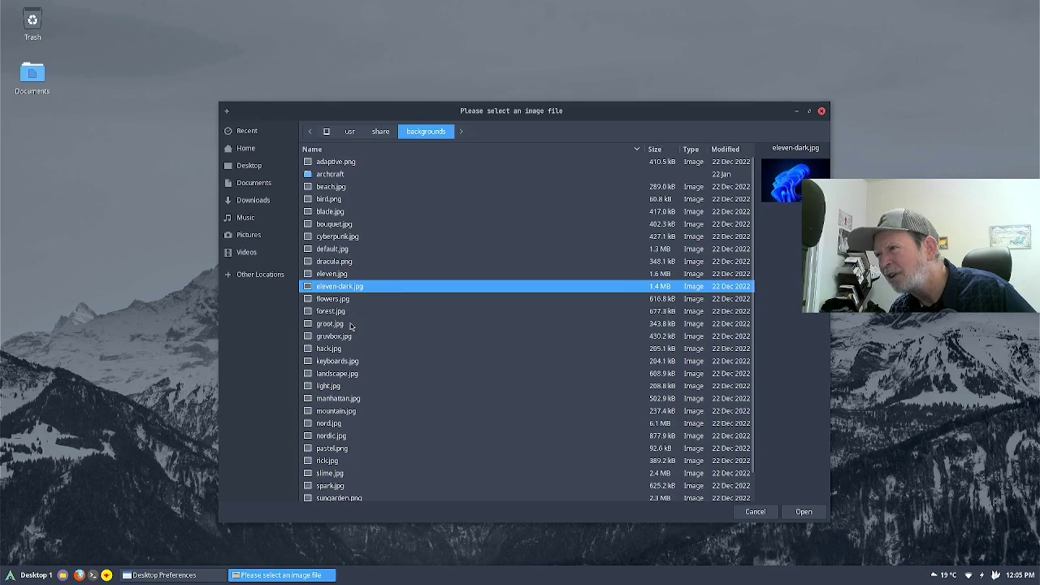
Step: Preview the groot, keyboards, landscape, light, manhattan, mountain, rick and slime wallpapers
{"action": "left_click", "coordinate": [351, 325]}
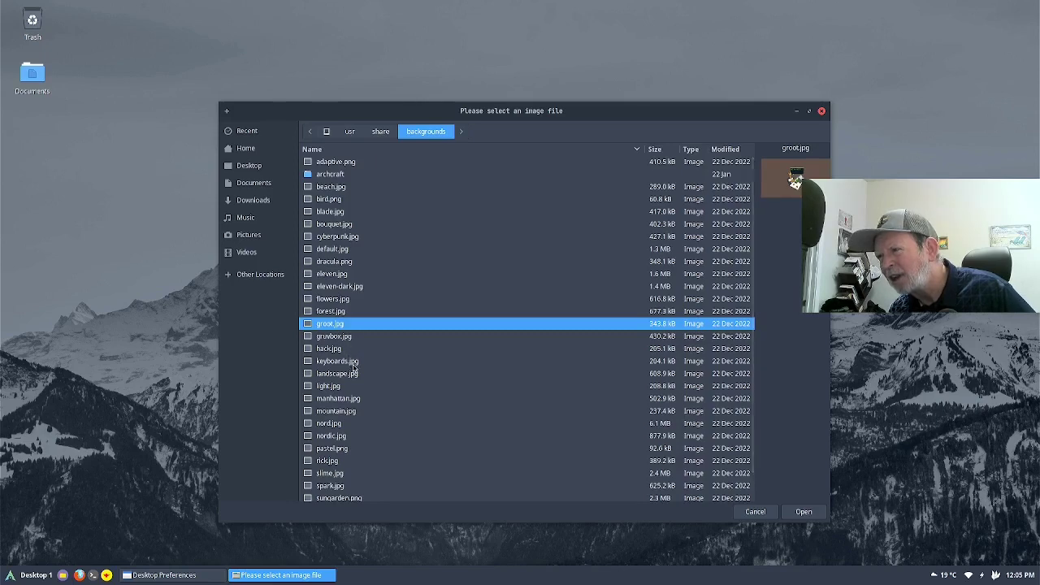
{"action": "left_click", "coordinate": [353, 364]}
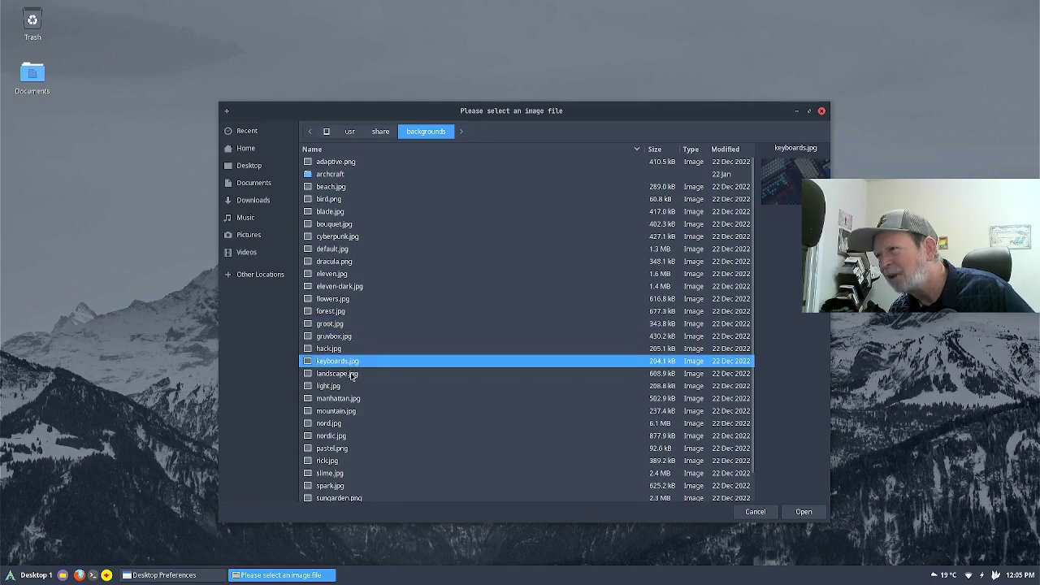
{"action": "left_click", "coordinate": [352, 375]}
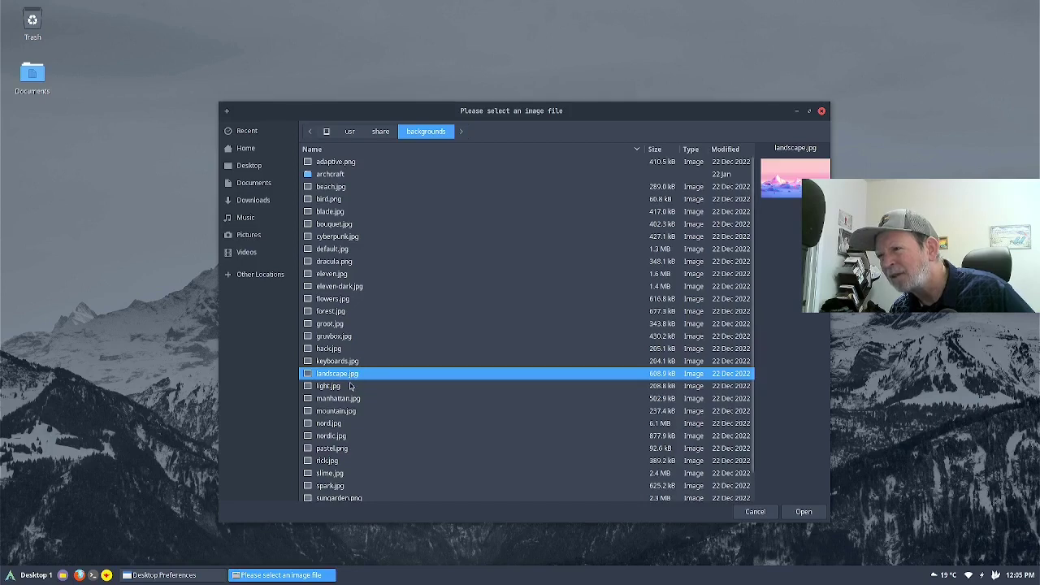
{"action": "left_click", "coordinate": [350, 387]}
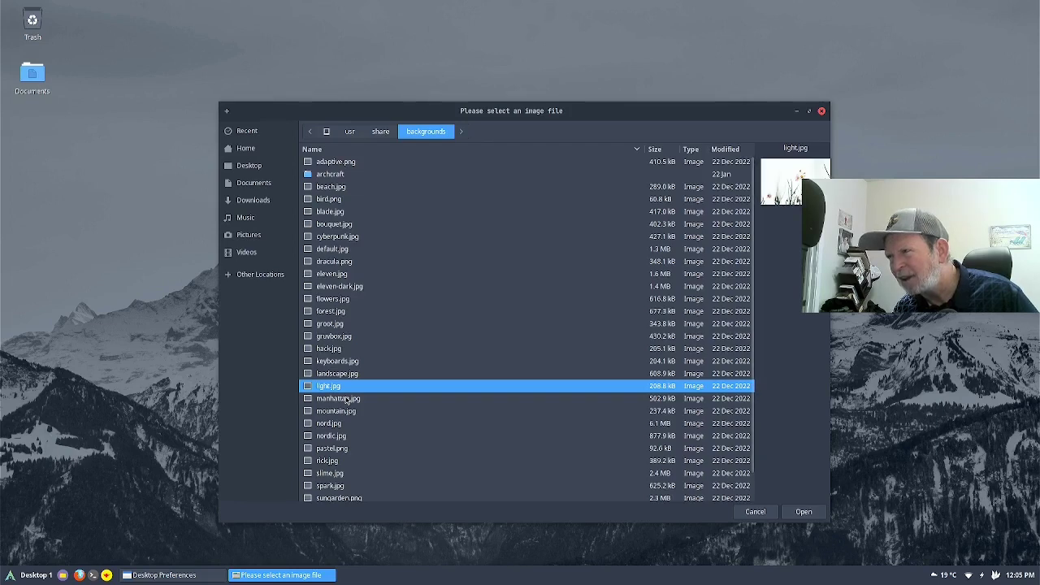
{"action": "left_click", "coordinate": [346, 400]}
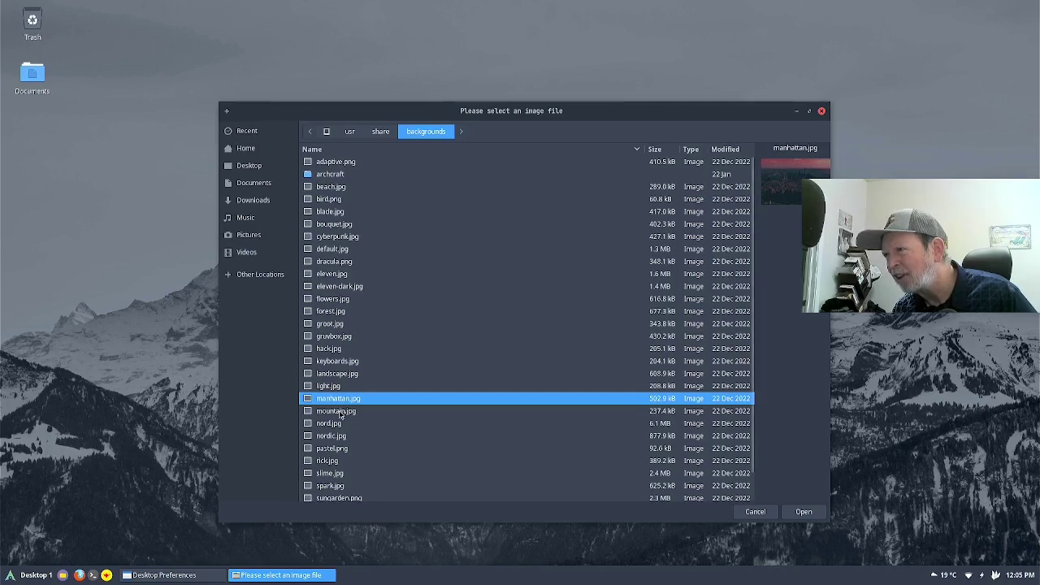
{"action": "left_click", "coordinate": [340, 413]}
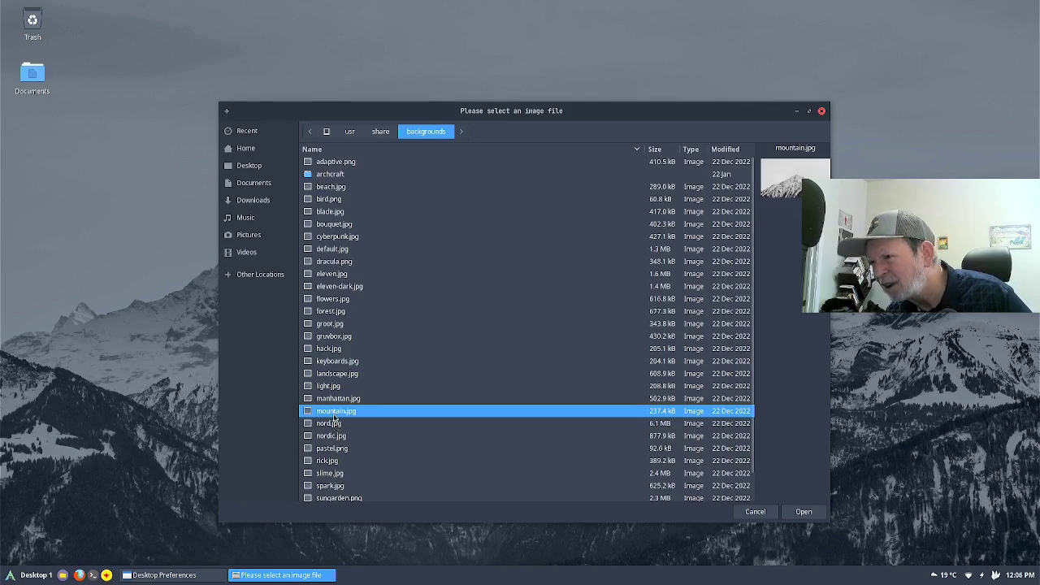
{"action": "left_click", "coordinate": [327, 461]}
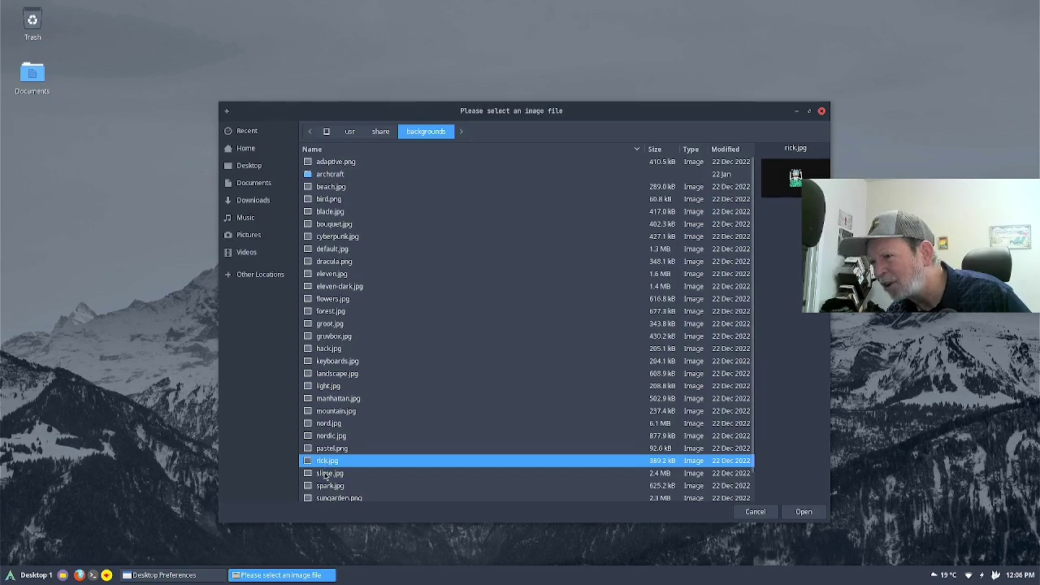
{"action": "left_click", "coordinate": [327, 474]}
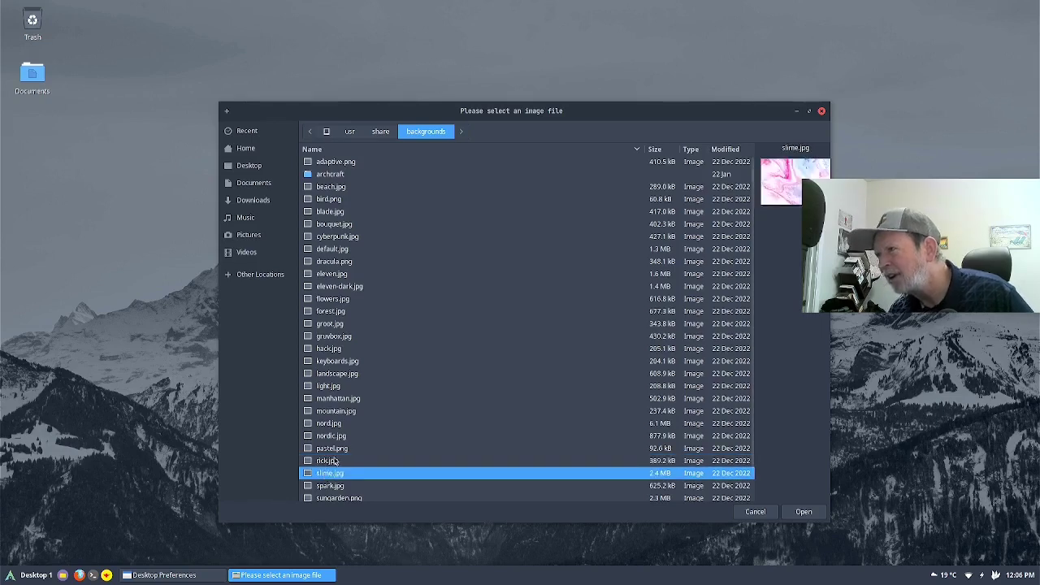
Step: Preview the last wallpapers in the folder: spark.jpg, sungarden.png, tealize.png and wave.jpg
{"action": "scroll", "coordinate": [370, 398], "scroll_direction": "down", "scroll_amount": 2}
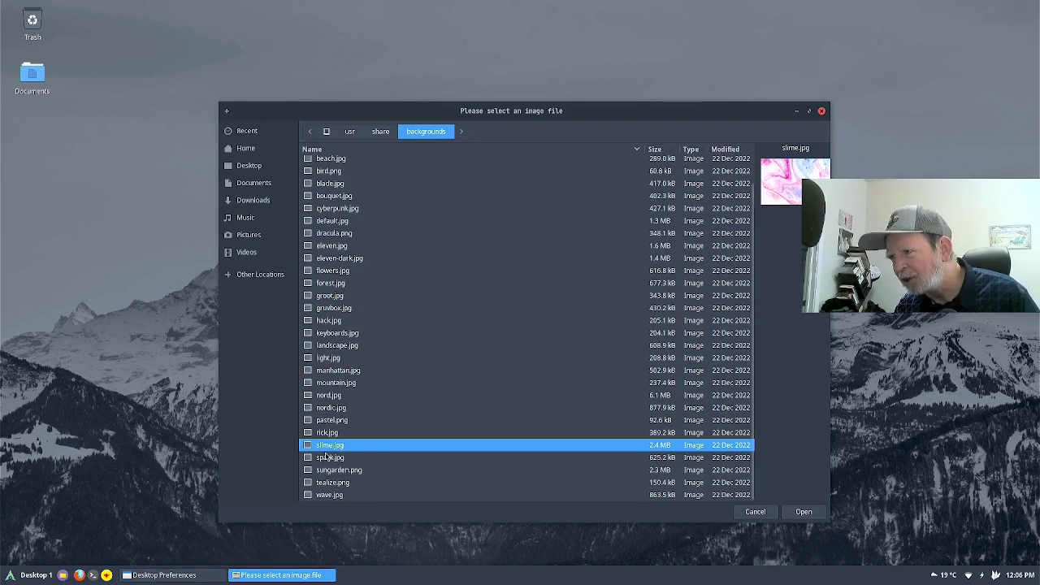
{"action": "left_click", "coordinate": [326, 459]}
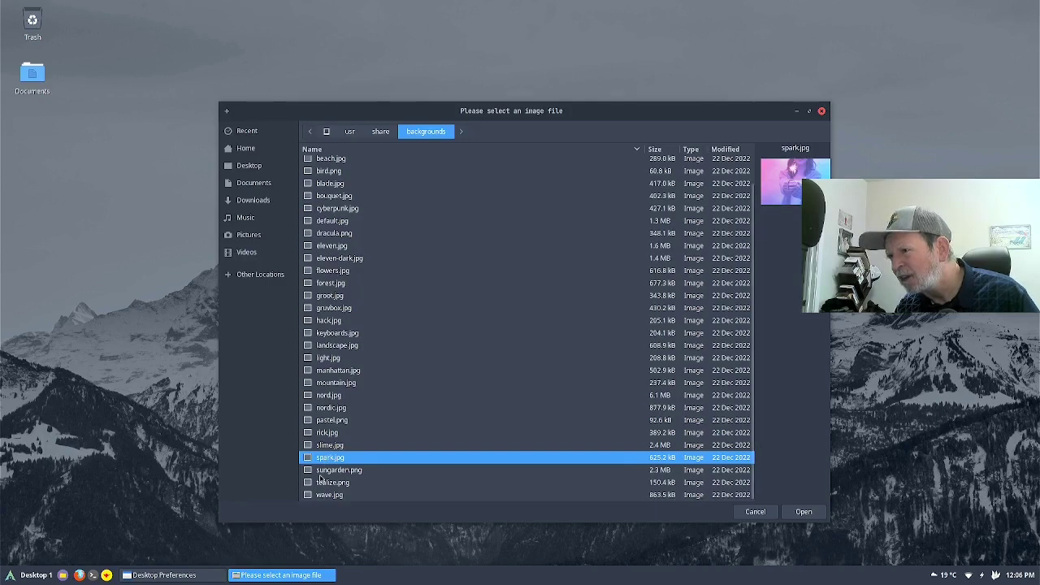
{"action": "left_click", "coordinate": [322, 471]}
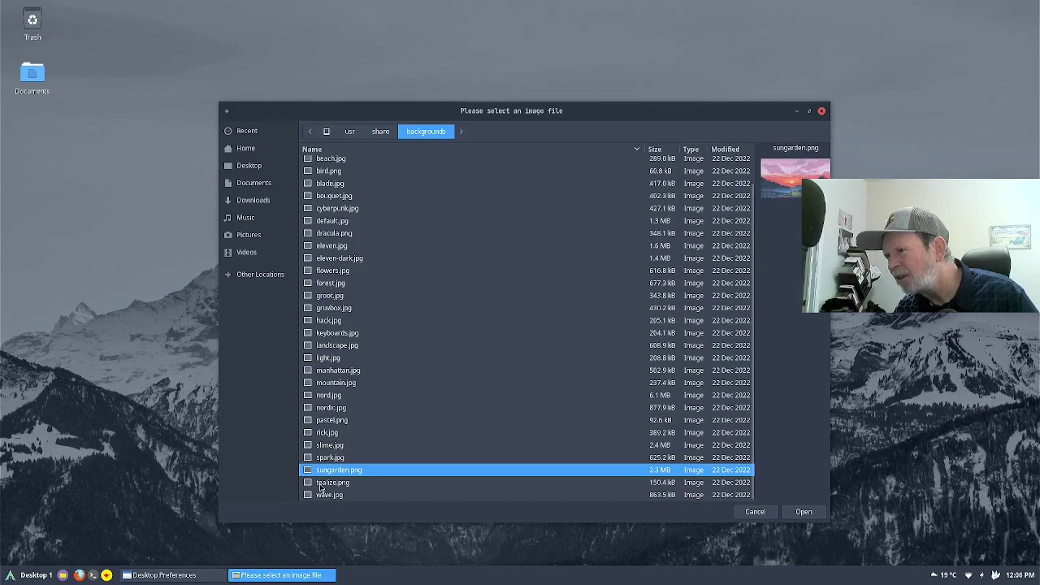
{"action": "left_click", "coordinate": [321, 485]}
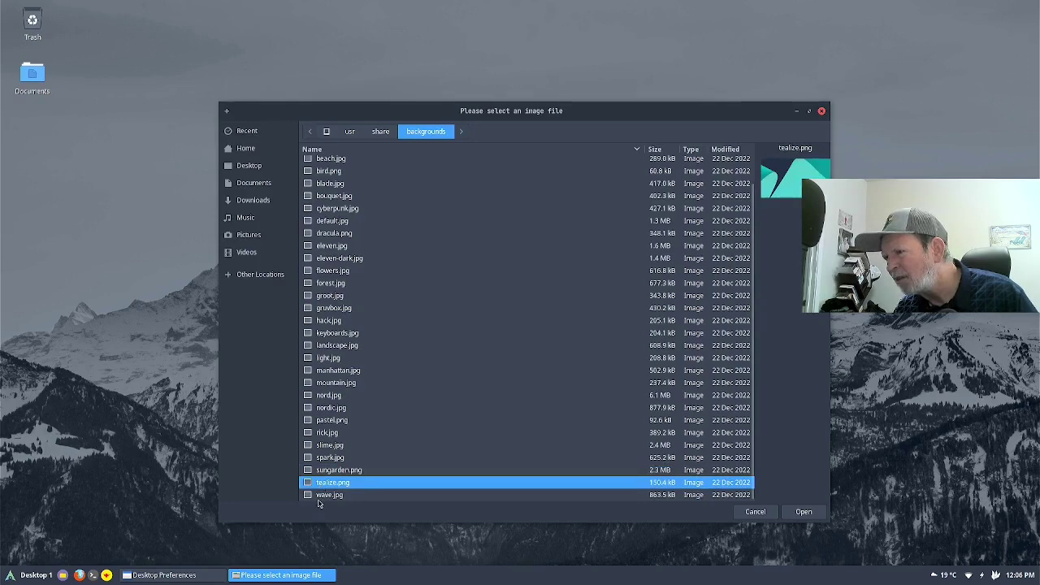
{"action": "left_click", "coordinate": [321, 495]}
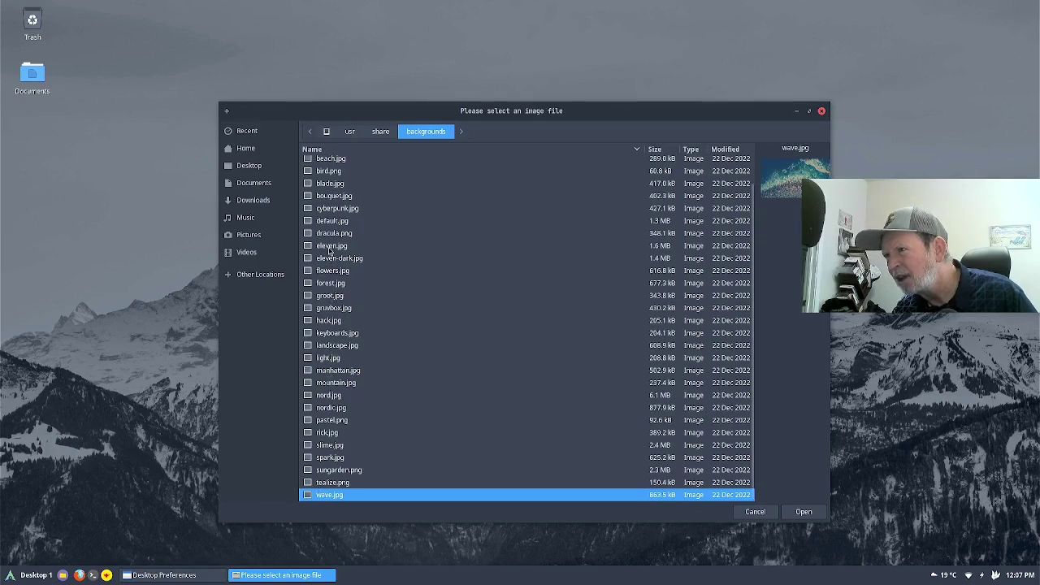
Step: Set cyberpunk.jpg as the desktop wallpaper and close the desktop preferences
{"action": "left_click", "coordinate": [331, 209]}
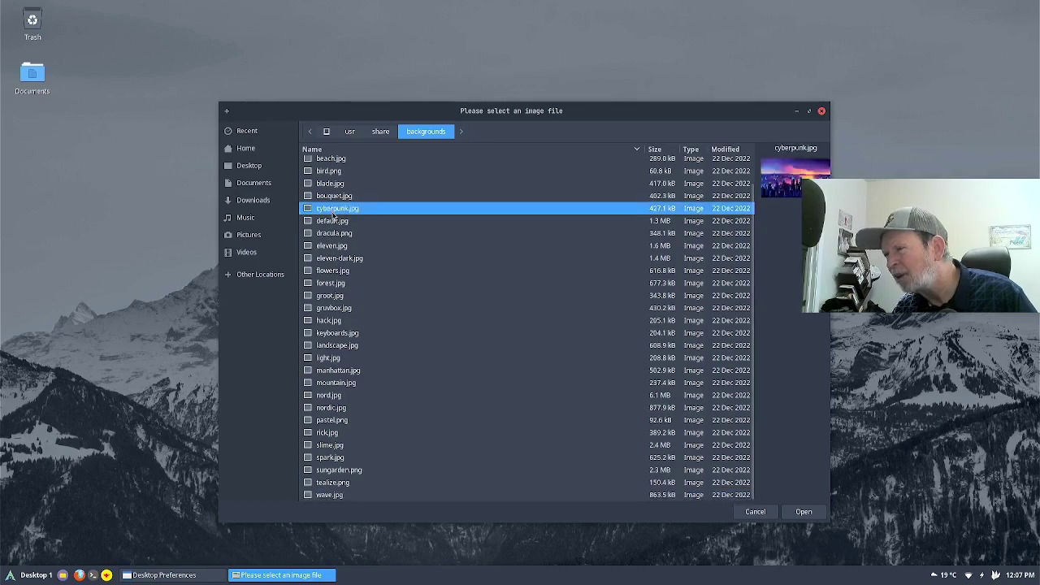
{"action": "left_click", "coordinate": [803, 511]}
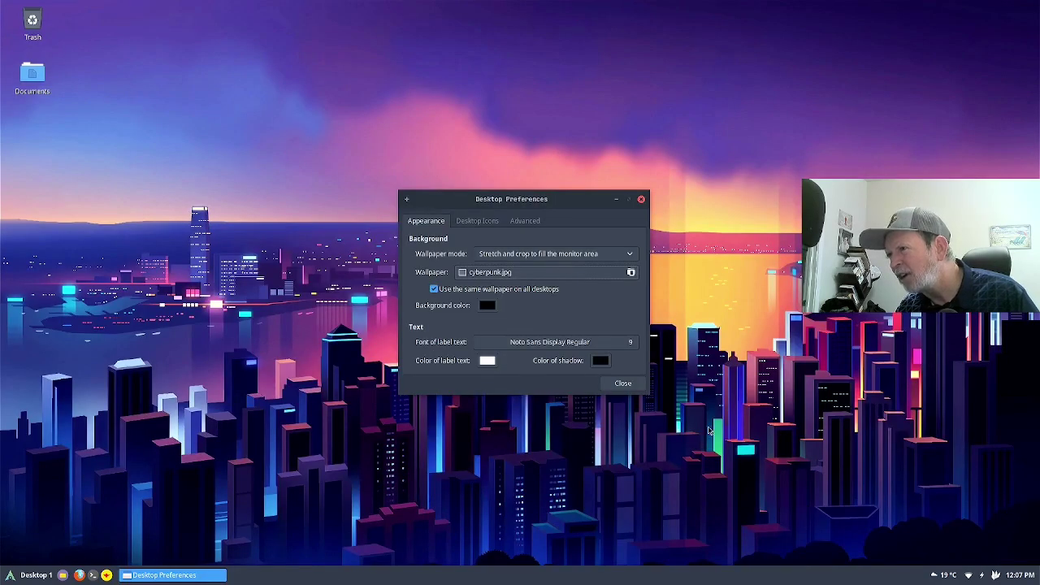
{"action": "left_click", "coordinate": [624, 385]}
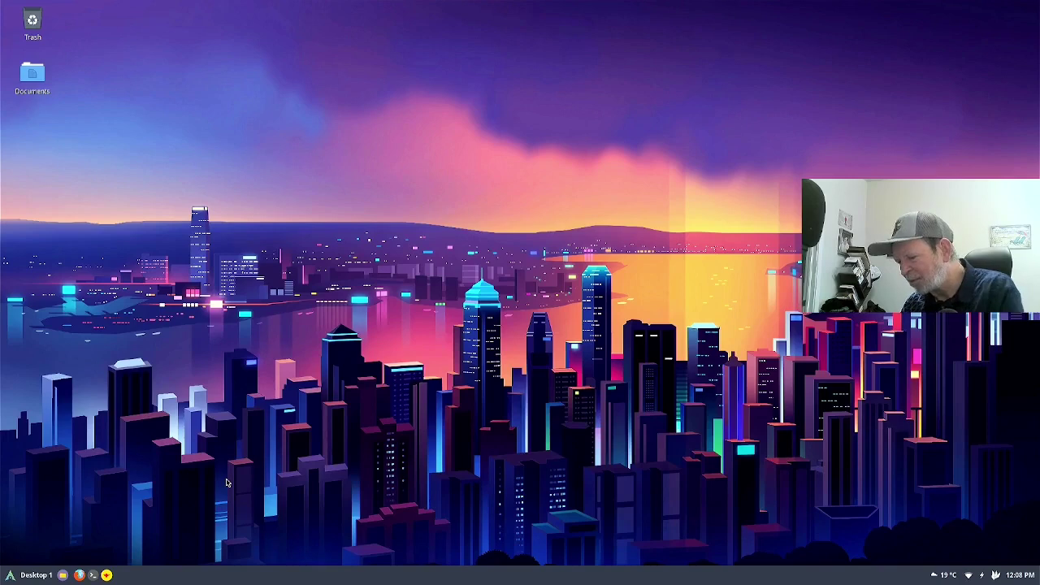
Step: Open a maximized terminal and run htop to examine memory and CPU usage, quitting it when done
{"action": "key", "text": "ctrl+alt+t"}
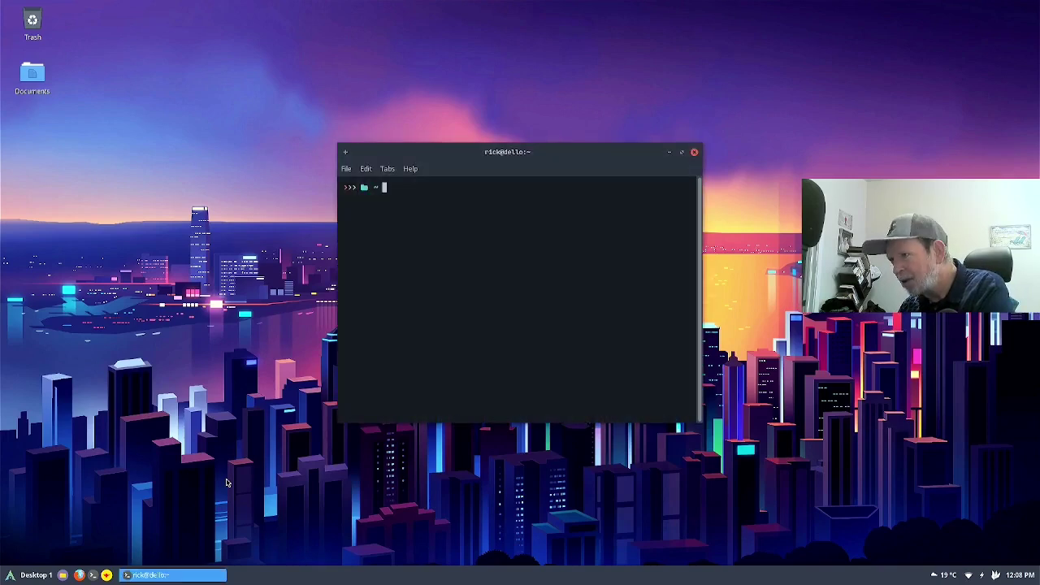
{"action": "key", "text": "super+Up"}
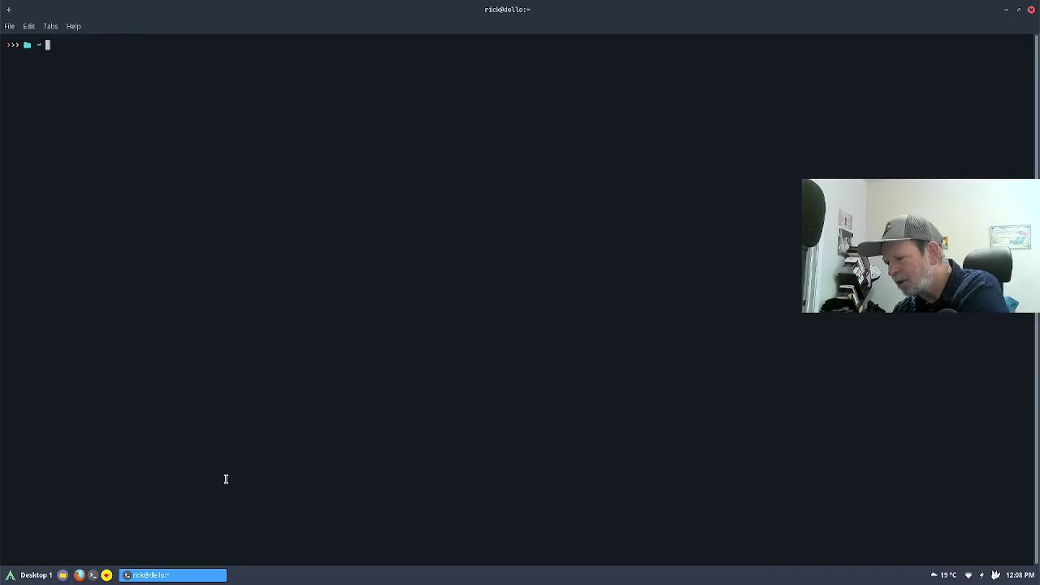
{"action": "type", "text": "htop"}
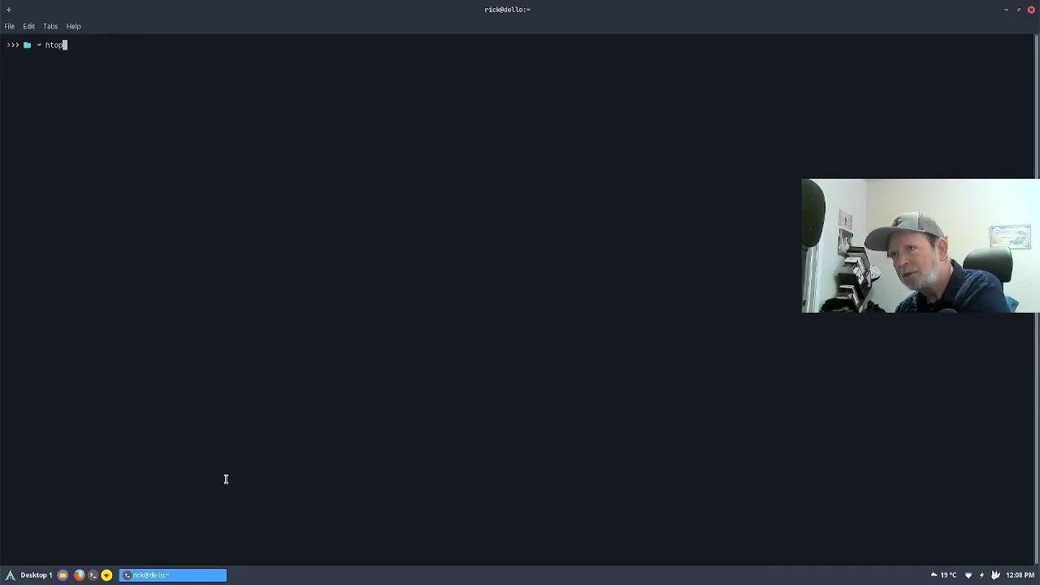
{"action": "key", "text": "Return"}
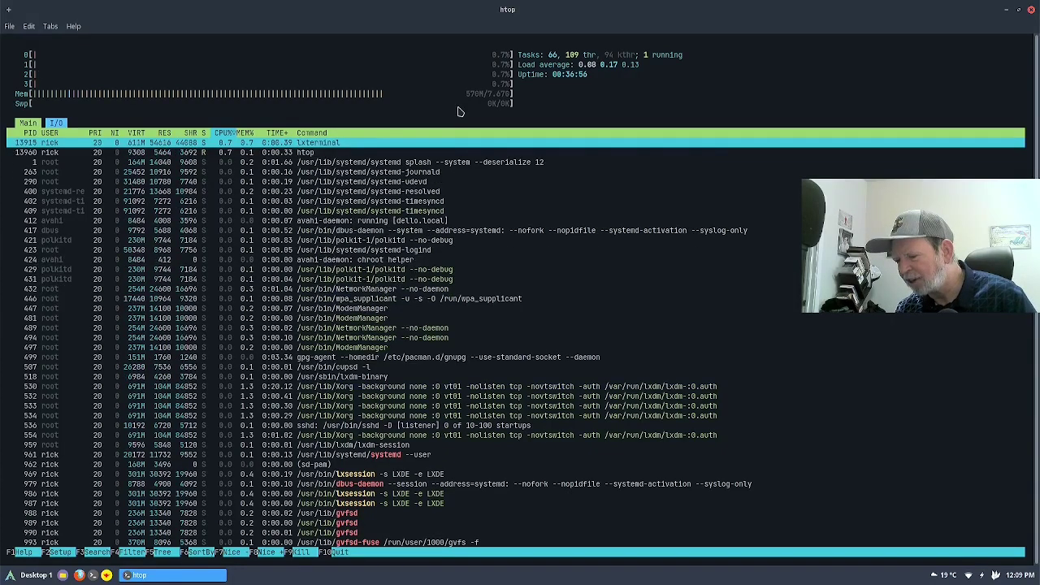
{"action": "key", "text": "q"}
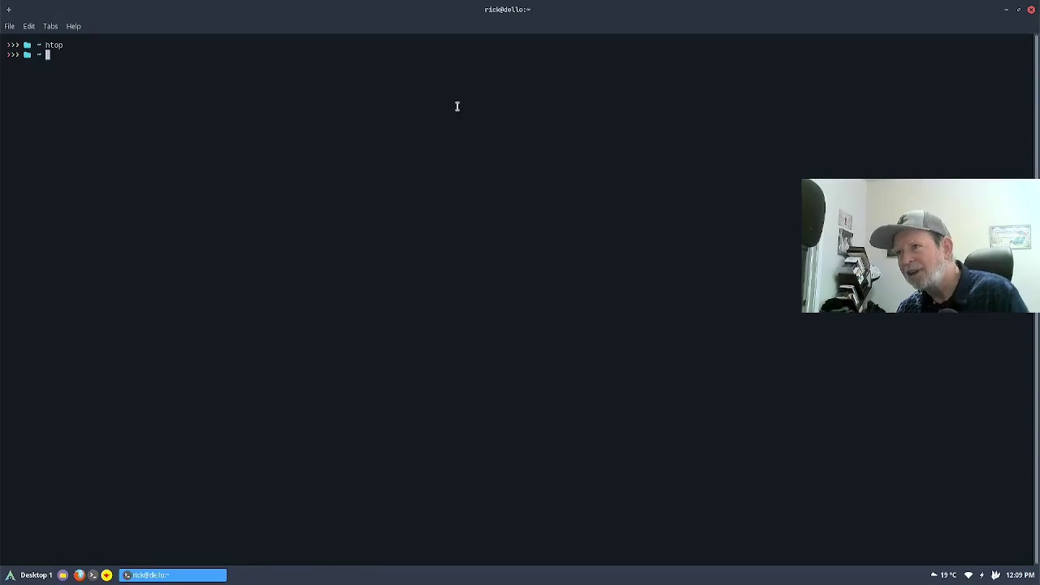
Step: Run neofetch to examine the system information, such as kernel, package count, shell and window manager
{"action": "type", "text": "n"}
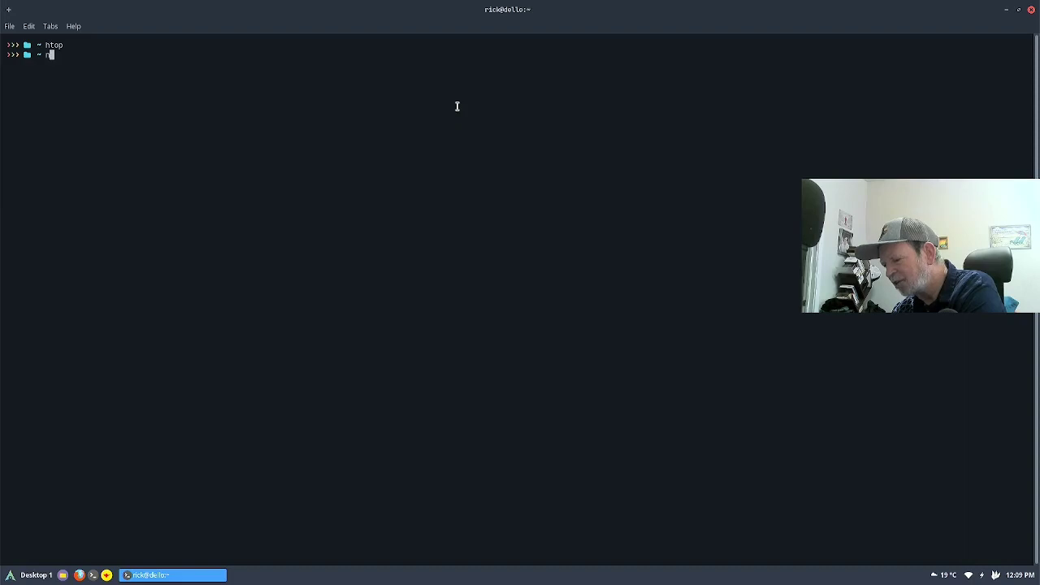
{"action": "type", "text": "eofetch"}
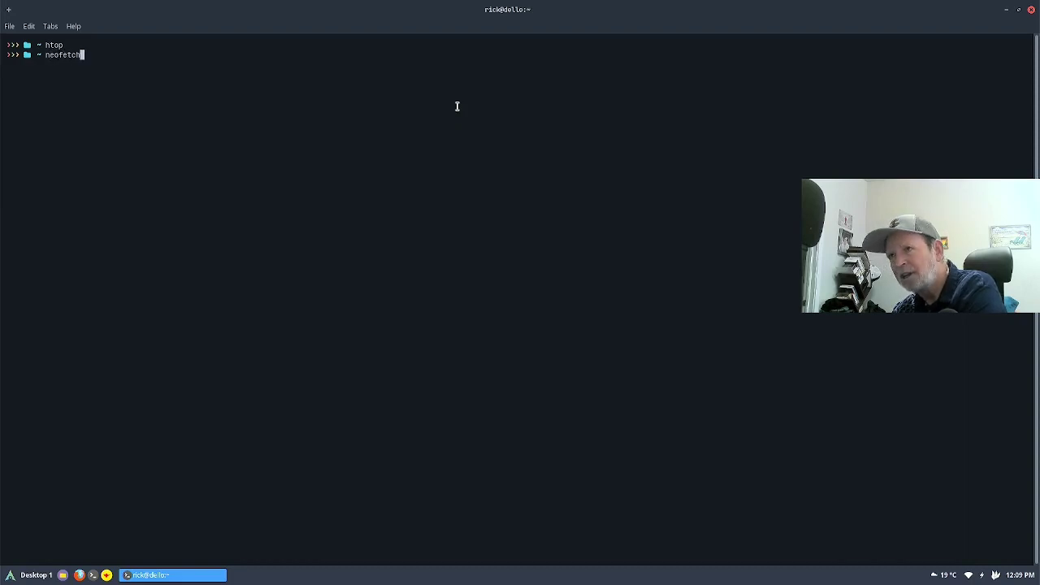
{"action": "key", "text": "Return"}
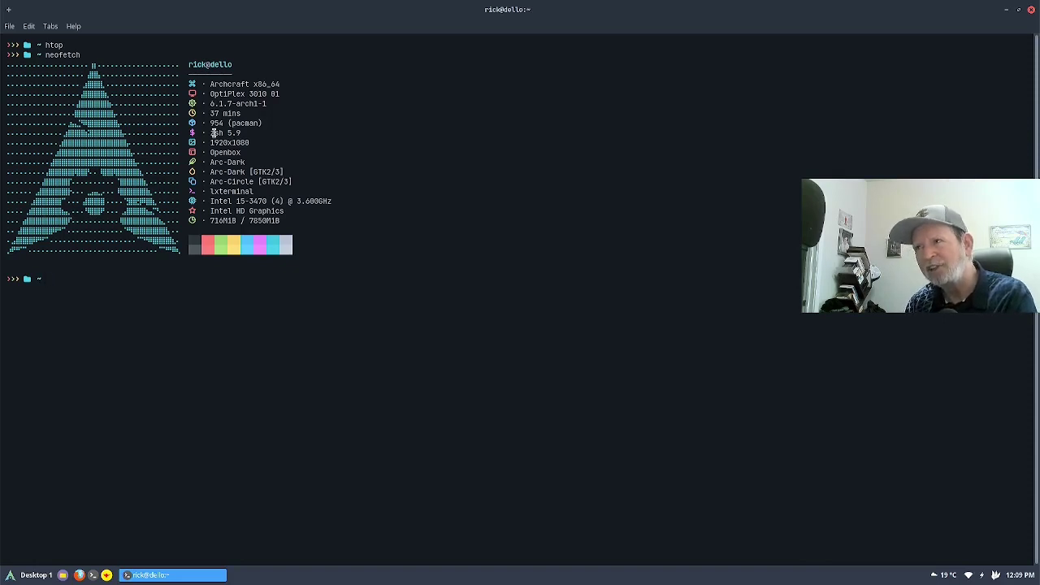
{"action": "right_click", "coordinate": [215, 136]}
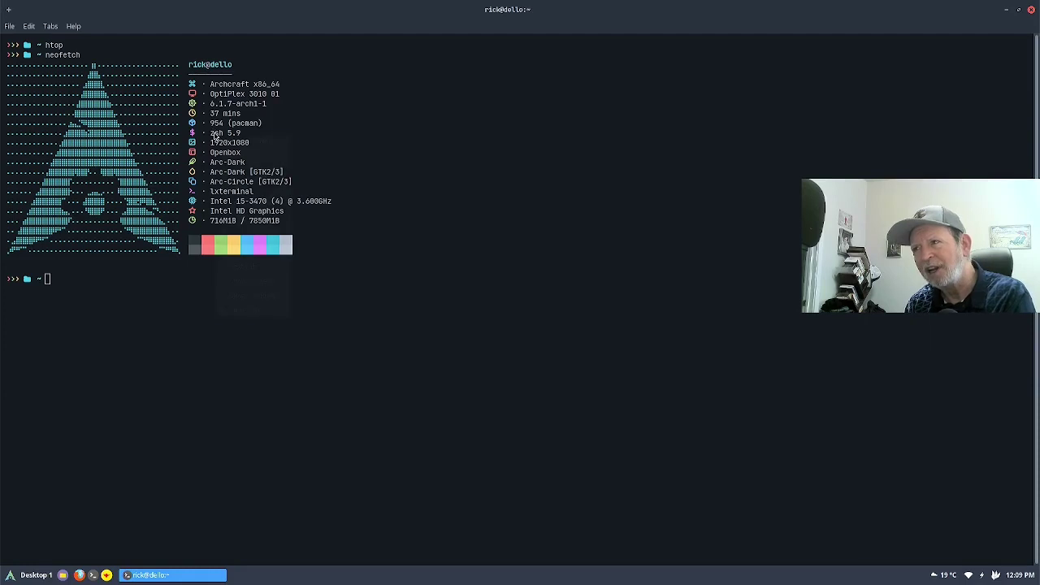
{"action": "left_click", "coordinate": [282, 124]}
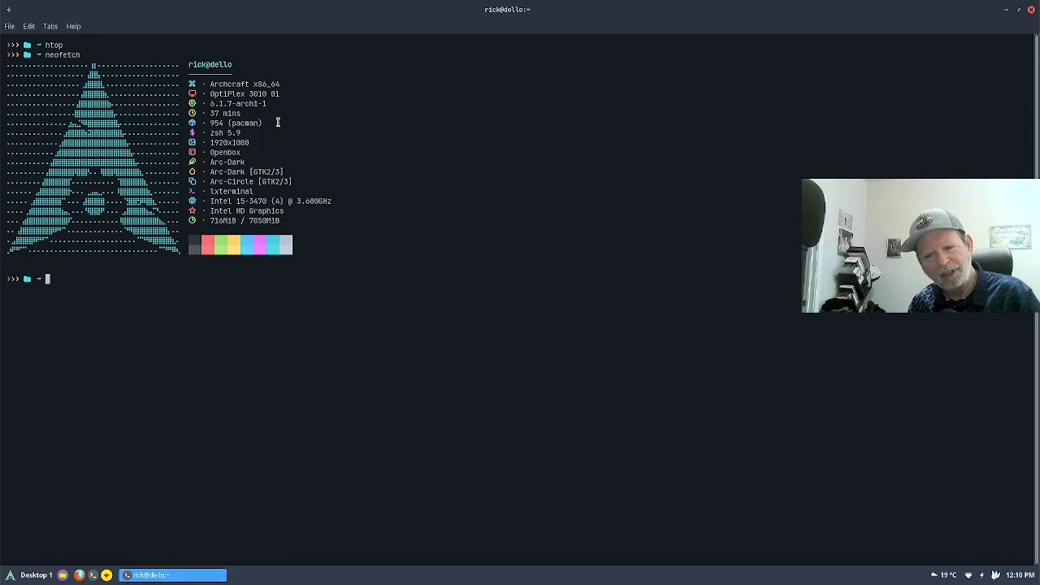
Step: Open the file manager at the home folder and look inside the Downloads and Pictures folders
{"action": "key", "text": "super+e"}
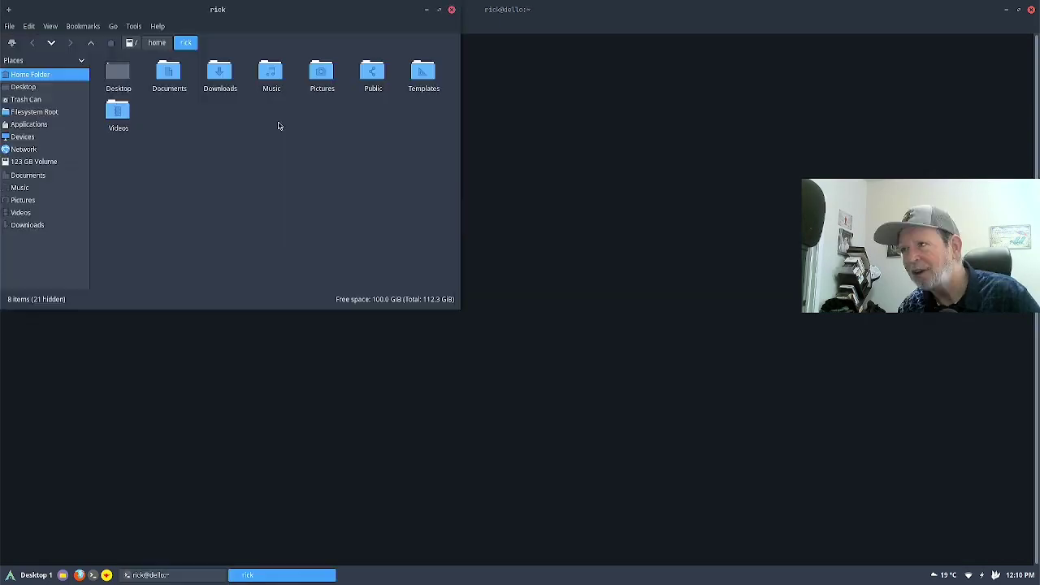
{"action": "left_click", "coordinate": [219, 75]}
{"action": "double_click", "coordinate": [220, 78]}
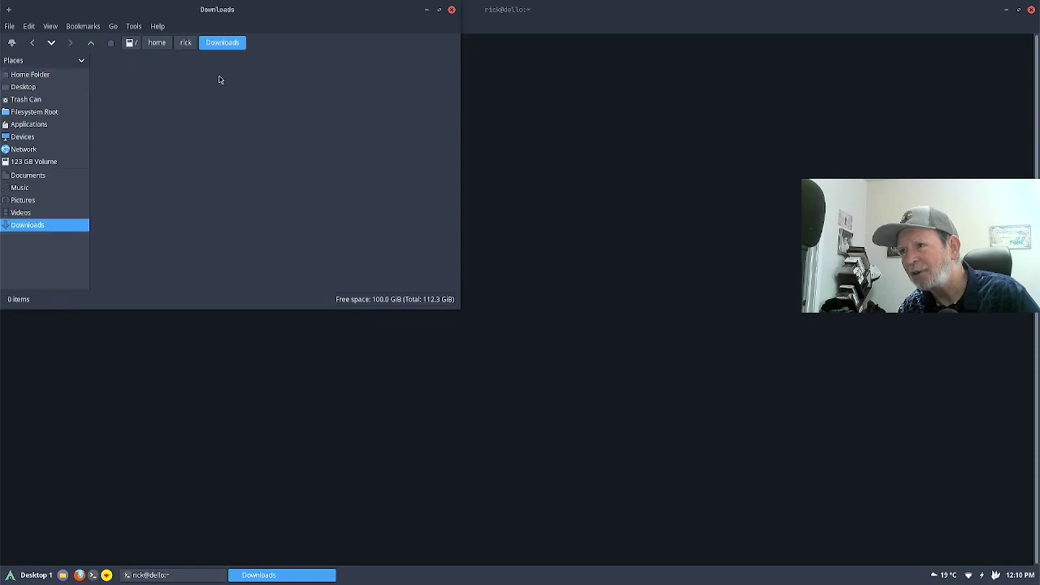
{"action": "left_click", "coordinate": [183, 45]}
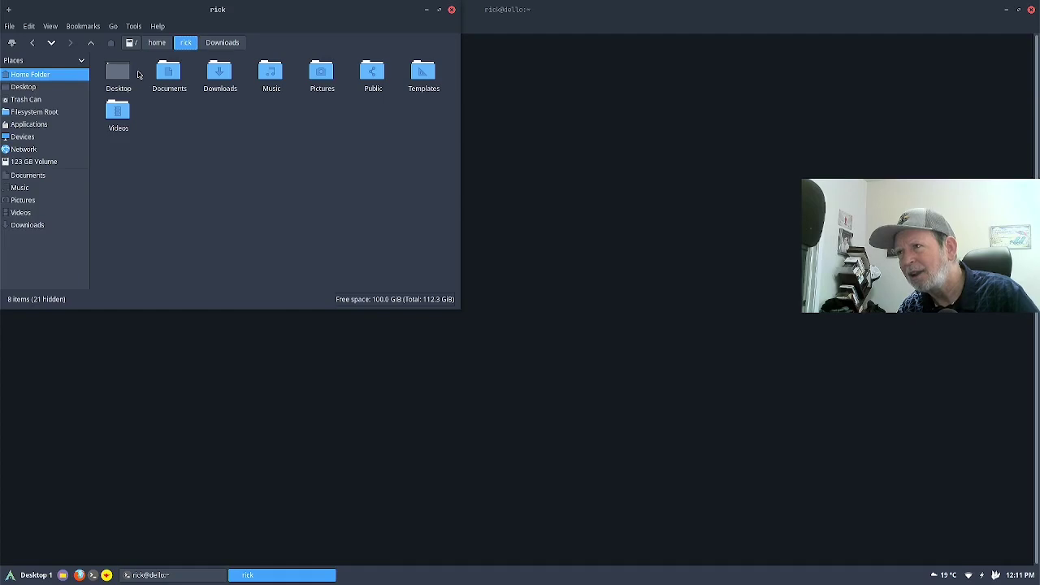
{"action": "right_click", "coordinate": [244, 64]}
{"action": "key", "text": "Escape"}
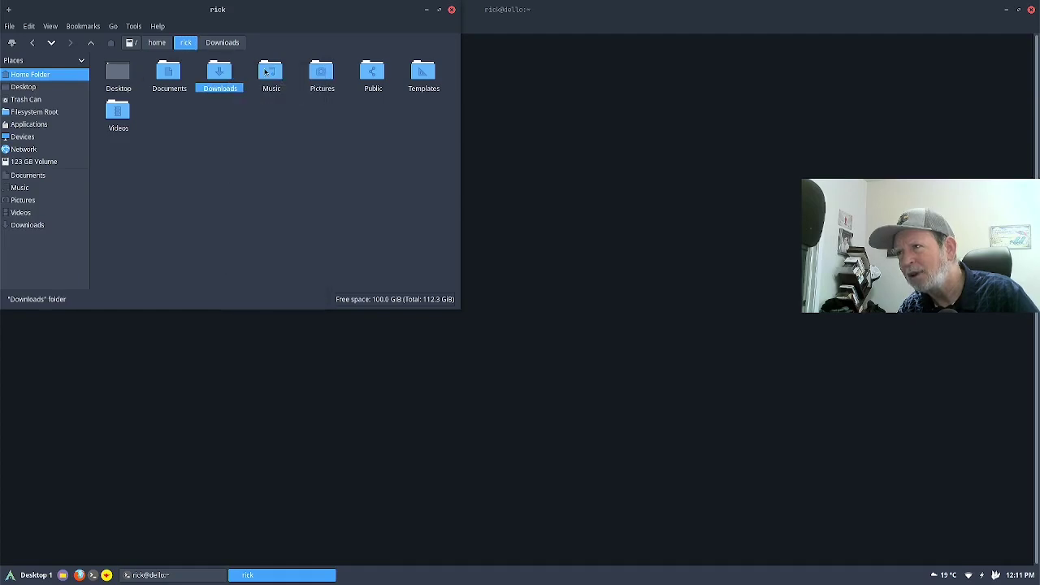
{"action": "left_click", "coordinate": [321, 76]}
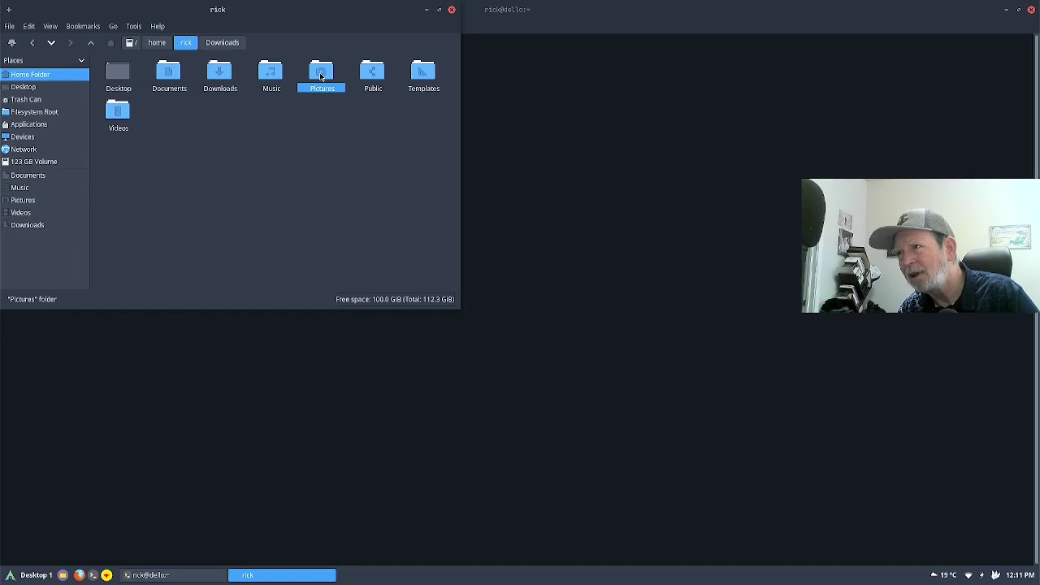
{"action": "double_click", "coordinate": [321, 76]}
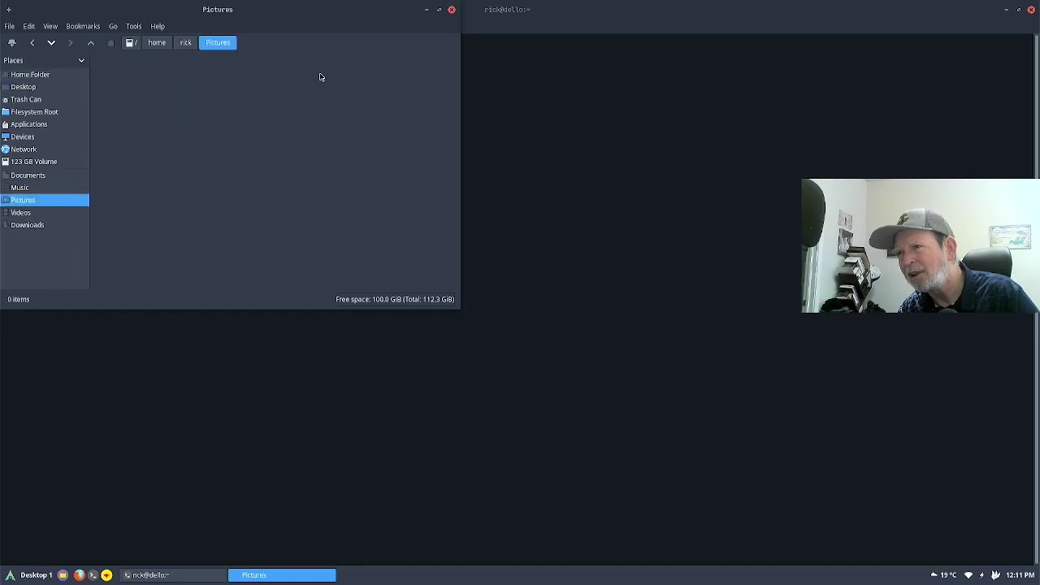
Step: View the Videos folder, open Pictures in a new tab, check Documents there, and close the file manager
{"action": "left_click", "coordinate": [44, 214]}
{"action": "right_click", "coordinate": [39, 203]}
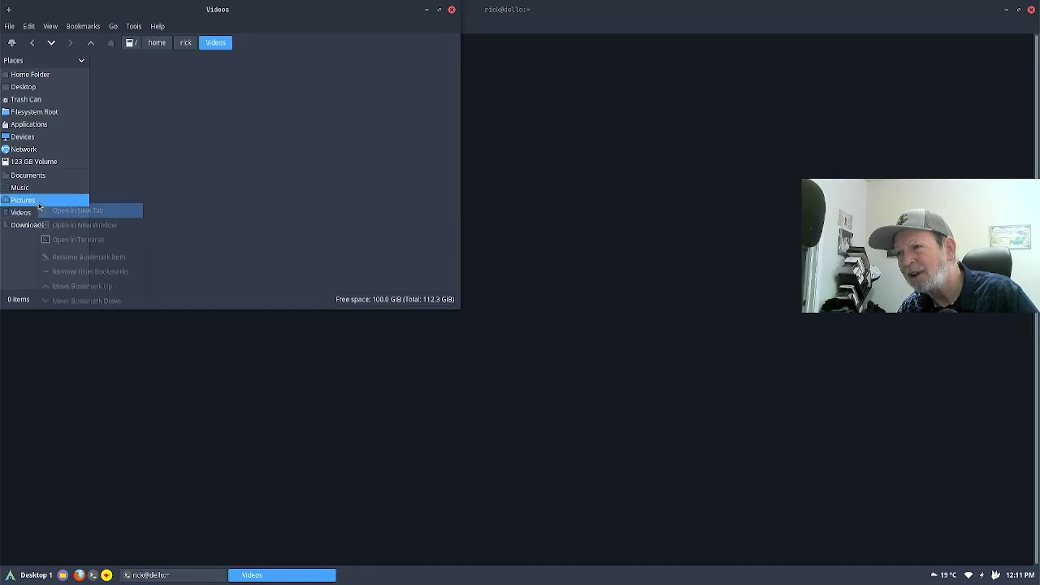
{"action": "left_click", "coordinate": [39, 207]}
{"action": "left_click", "coordinate": [38, 205]}
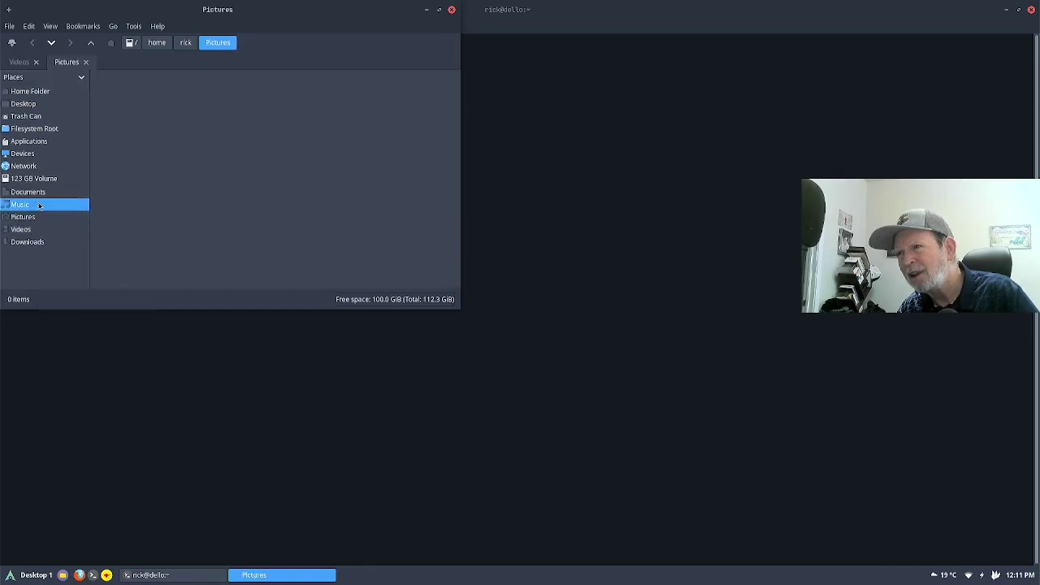
{"action": "left_click", "coordinate": [39, 193]}
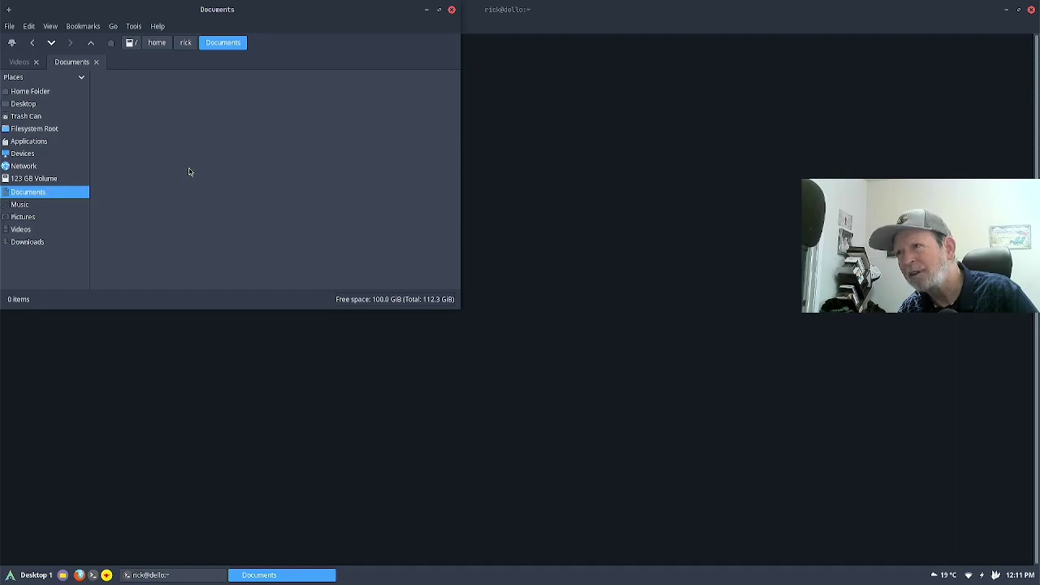
{"action": "left_click", "coordinate": [452, 10]}
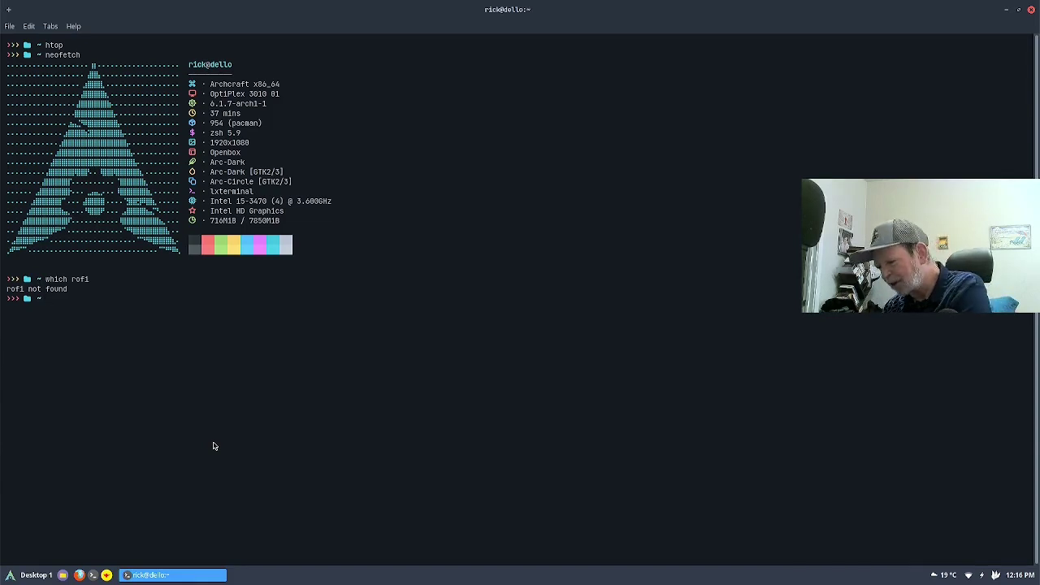
Step: Search the package repositories with sudo pacman -Ss telegram, entering the sudo password when asked
{"action": "type", "text": "sudo"}
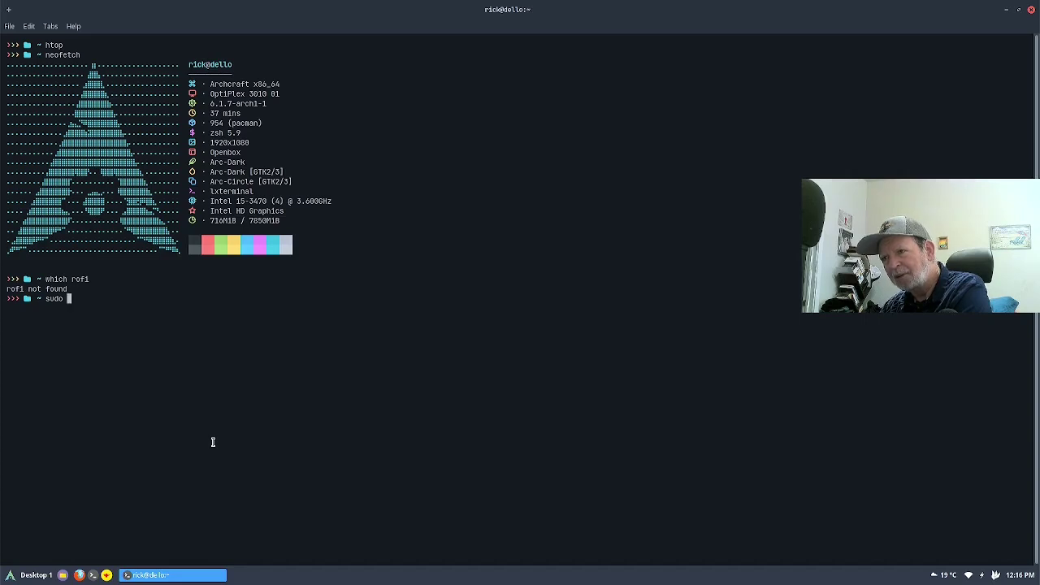
{"action": "type", "text": " pacman -"}
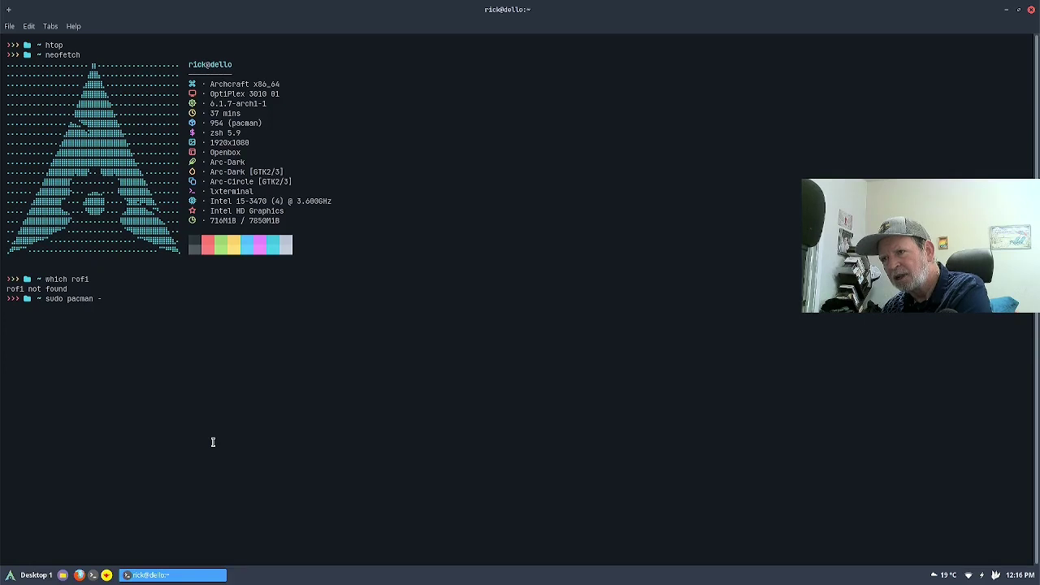
{"action": "type", "text": "S"}
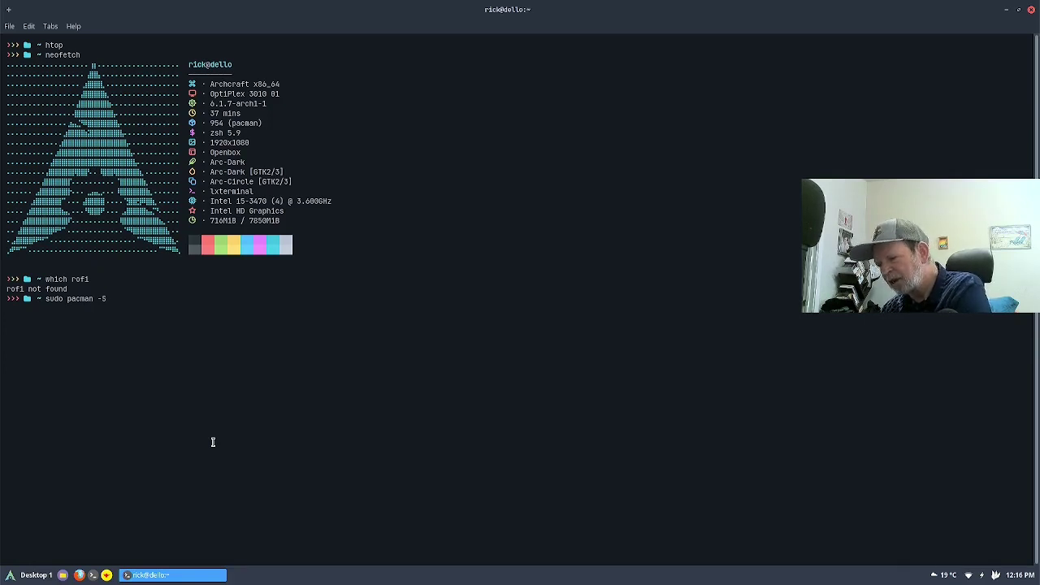
{"action": "type", "text": "s"}
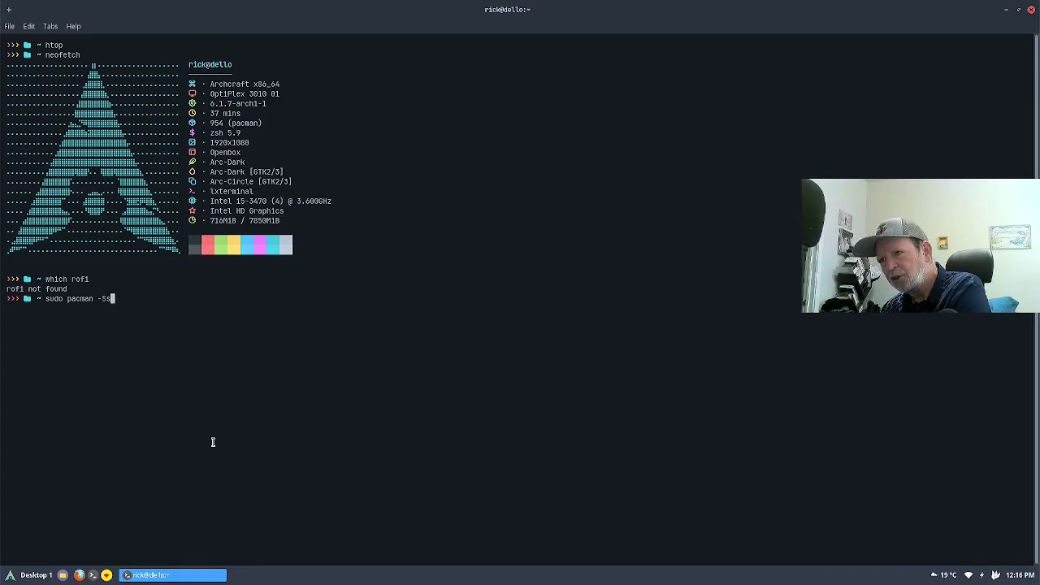
{"action": "type", "text": " telegram"}
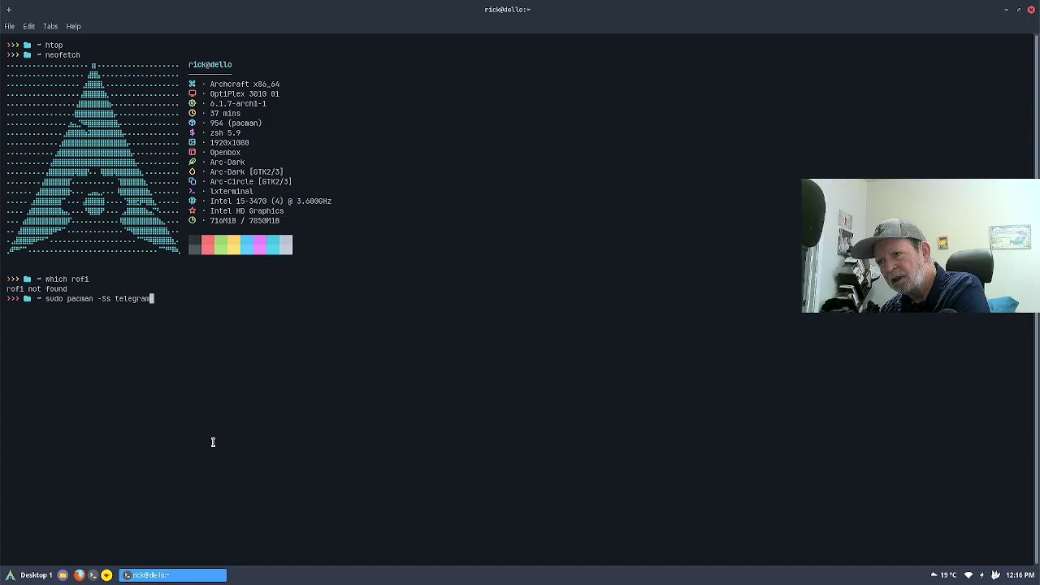
{"action": "key", "text": "Return"}
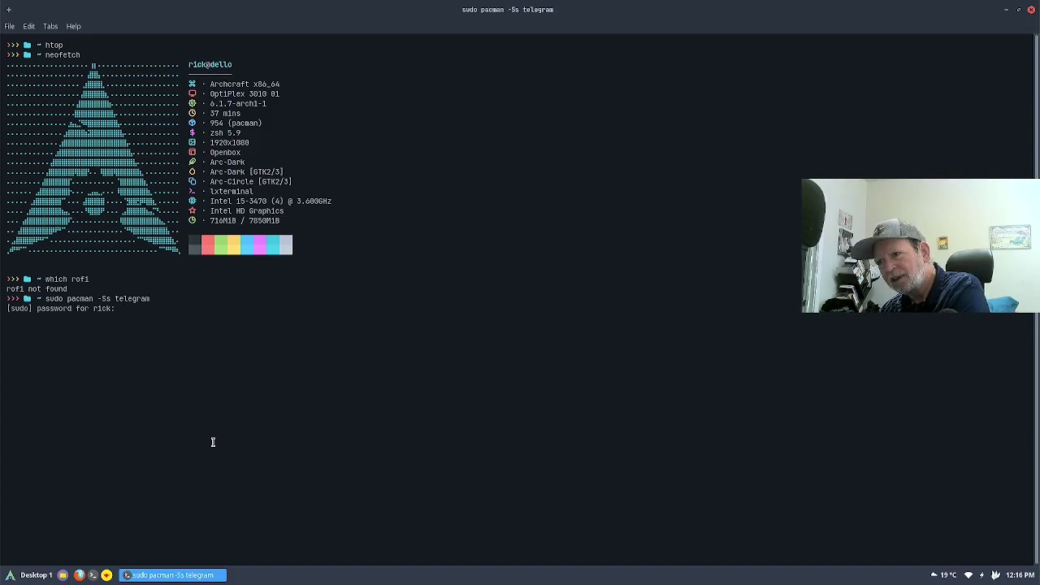
{"action": "type", "text": "**"}
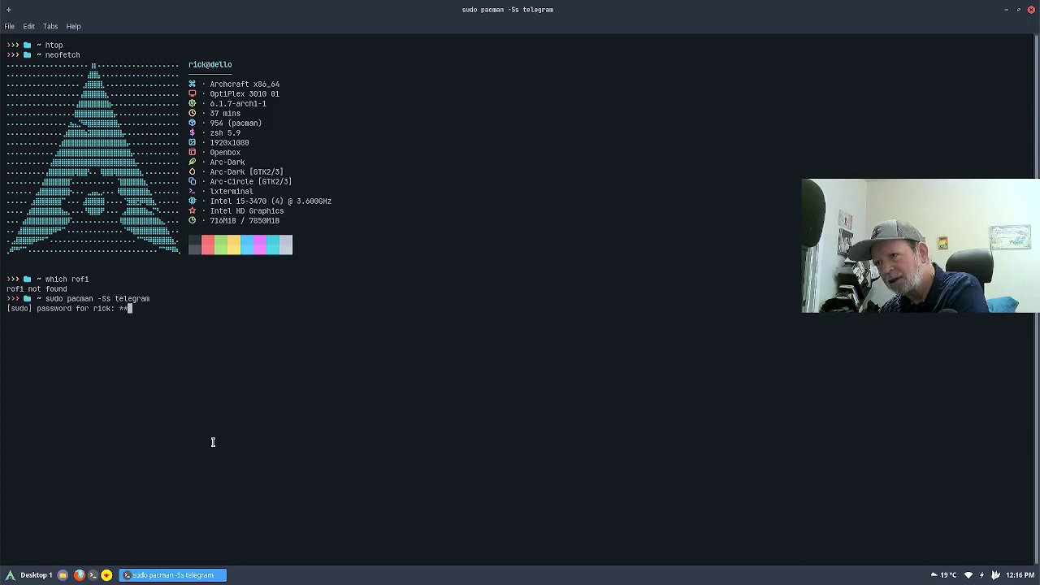